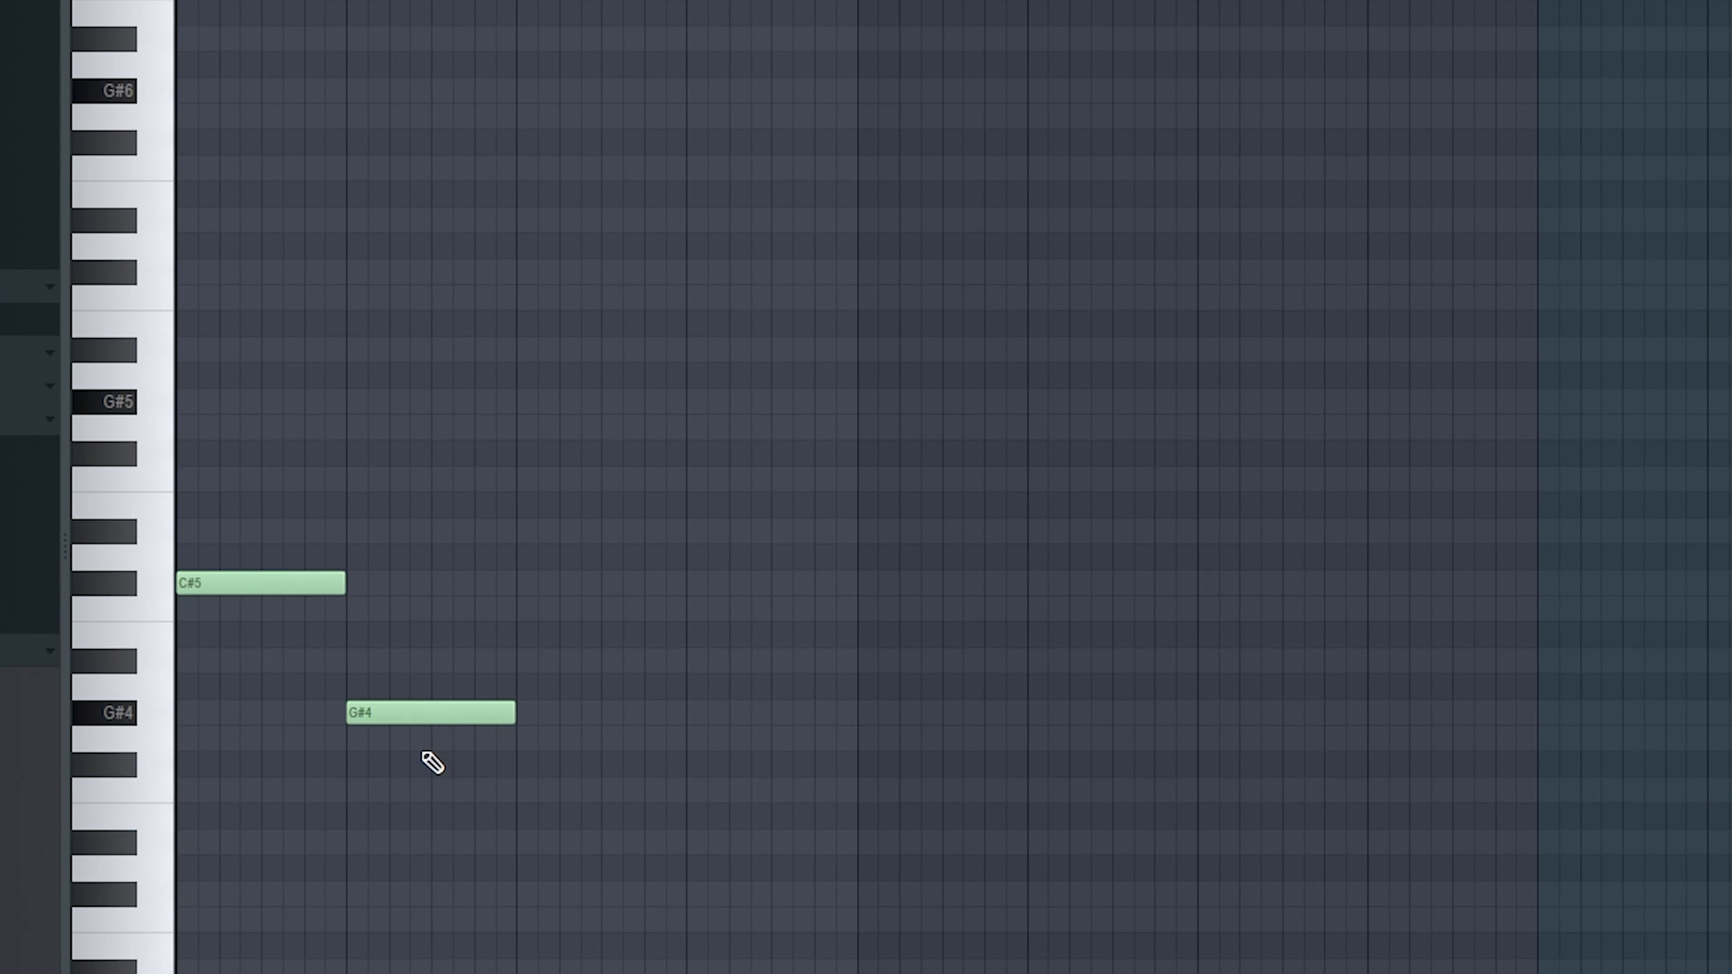
Complete the first chord by adding F5, G#5 and C6 notes above the C#5 note
{"action": "left_click", "coordinate": [281, 479]}
{"action": "left_click_drag", "start_coordinate": [281, 479], "coordinate": [133, 485]}
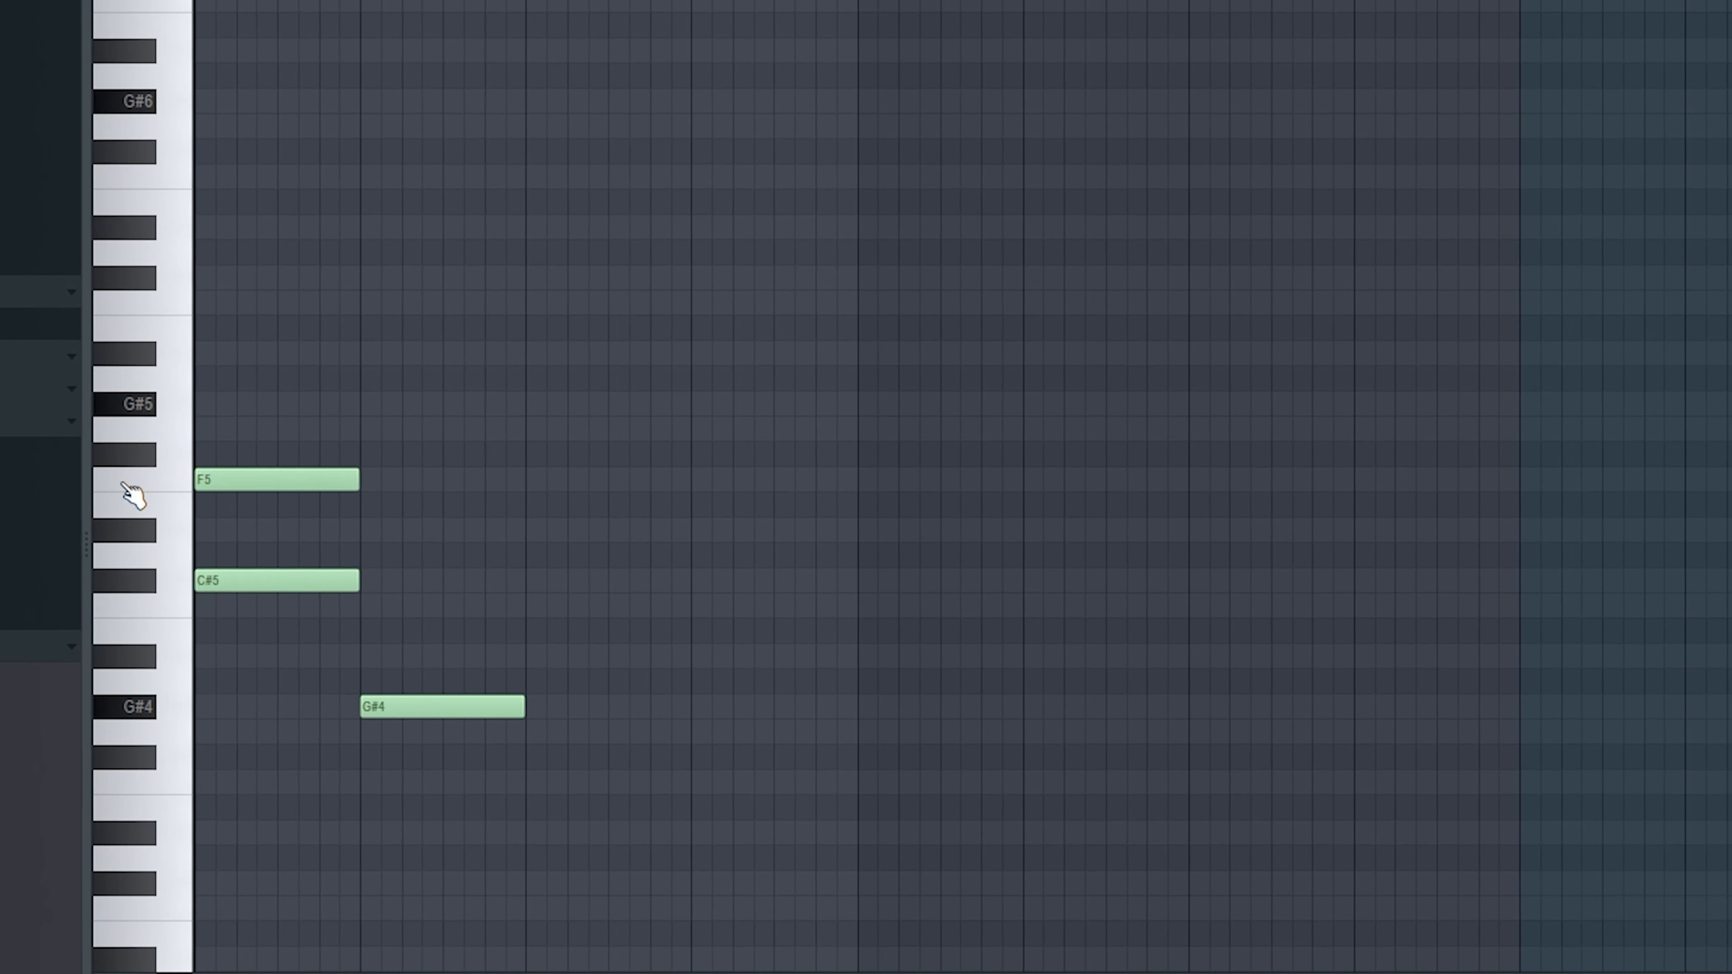
{"action": "left_click", "coordinate": [197, 403]}
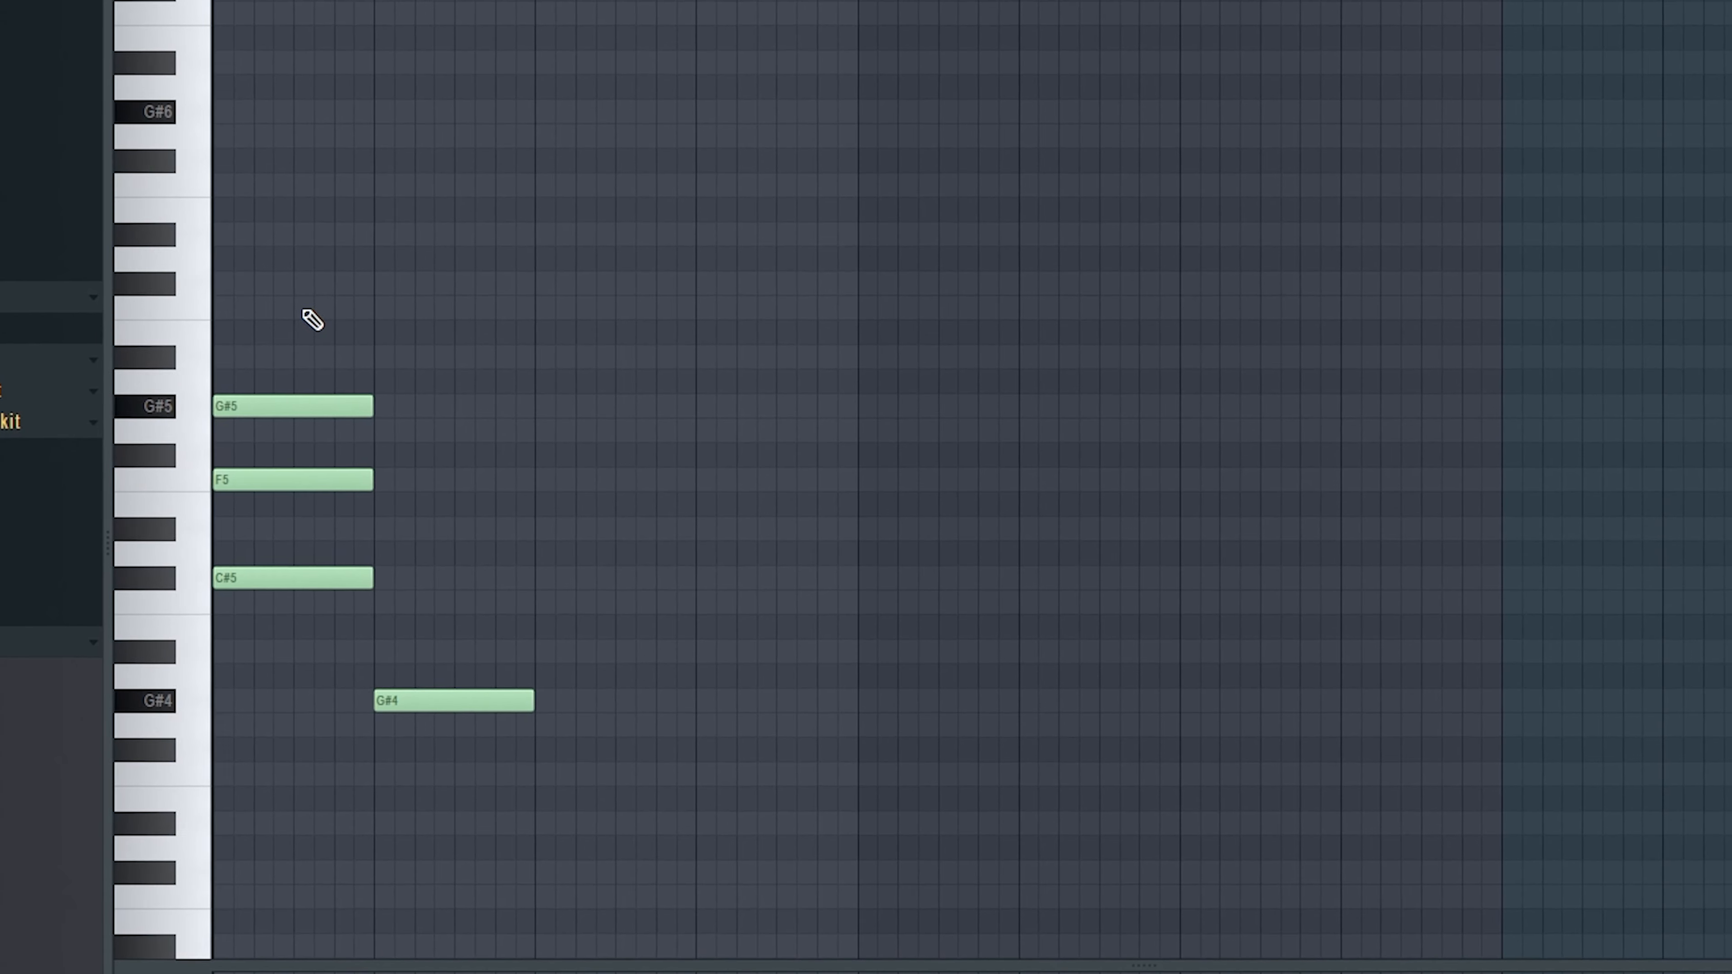
{"action": "left_click", "coordinate": [228, 309]}
Build the second chord by adding C5, D#5 and G5 above the G#4 note, and play it back
{"action": "left_click_drag", "start_coordinate": [406, 601], "coordinate": [382, 603]}
{"action": "left_click", "coordinate": [403, 526]}
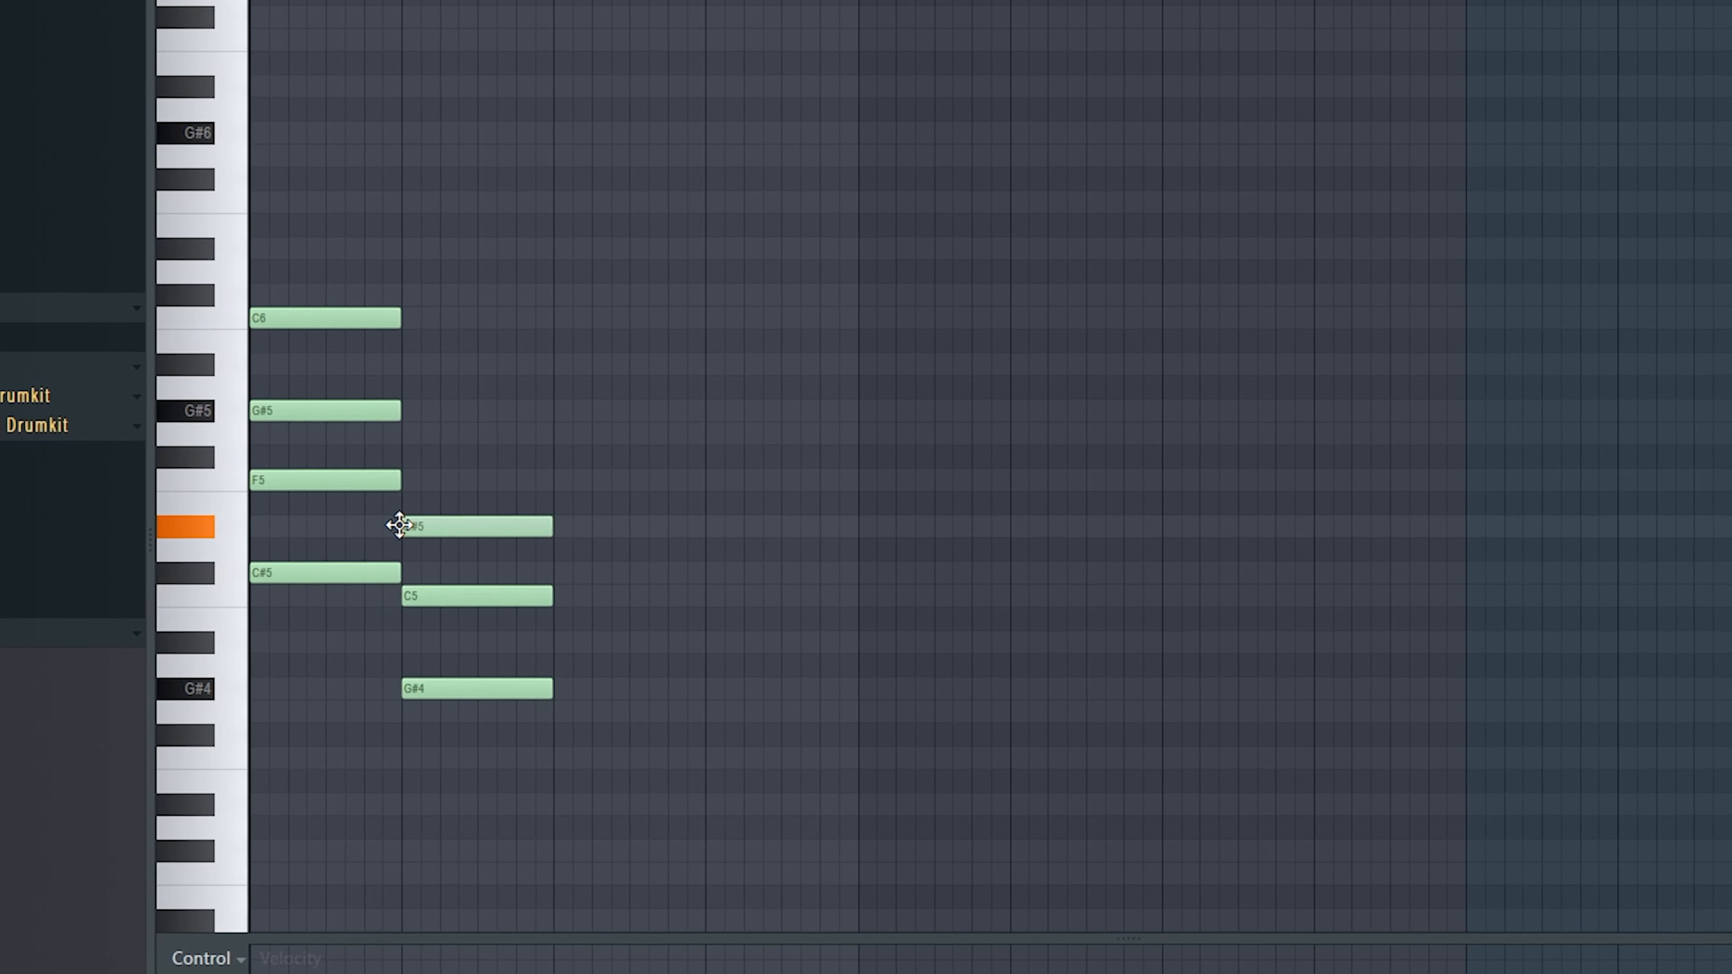
{"action": "left_click", "coordinate": [400, 434]}
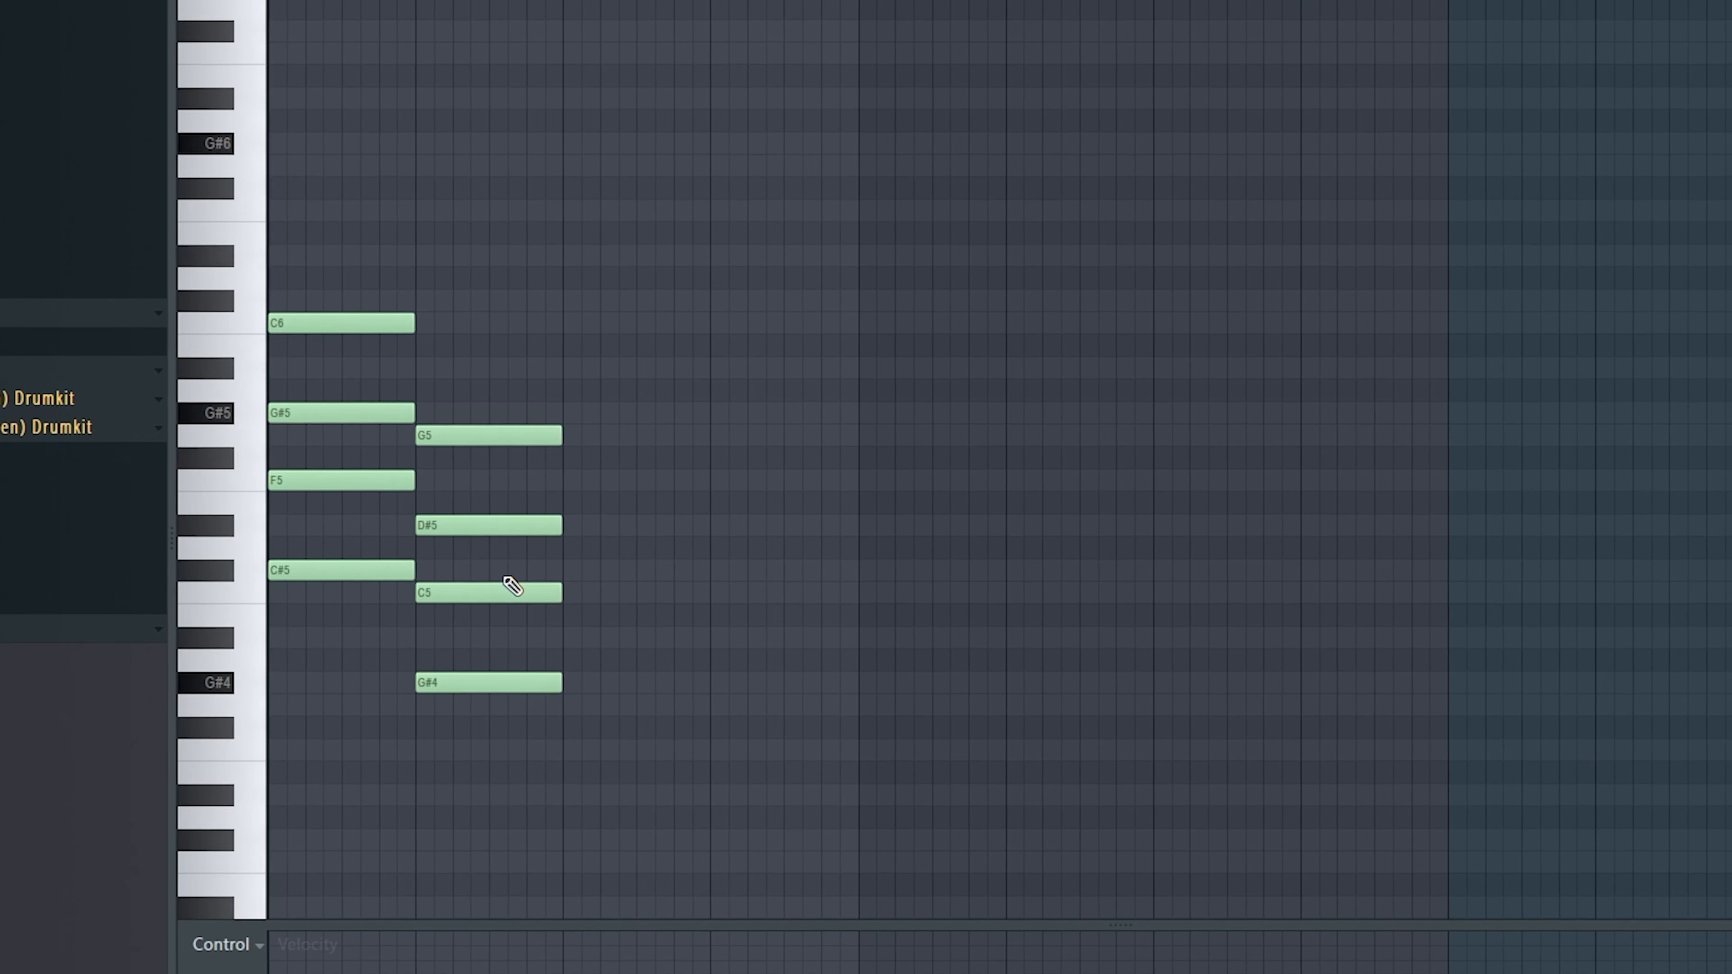
{"action": "key", "text": "space"}
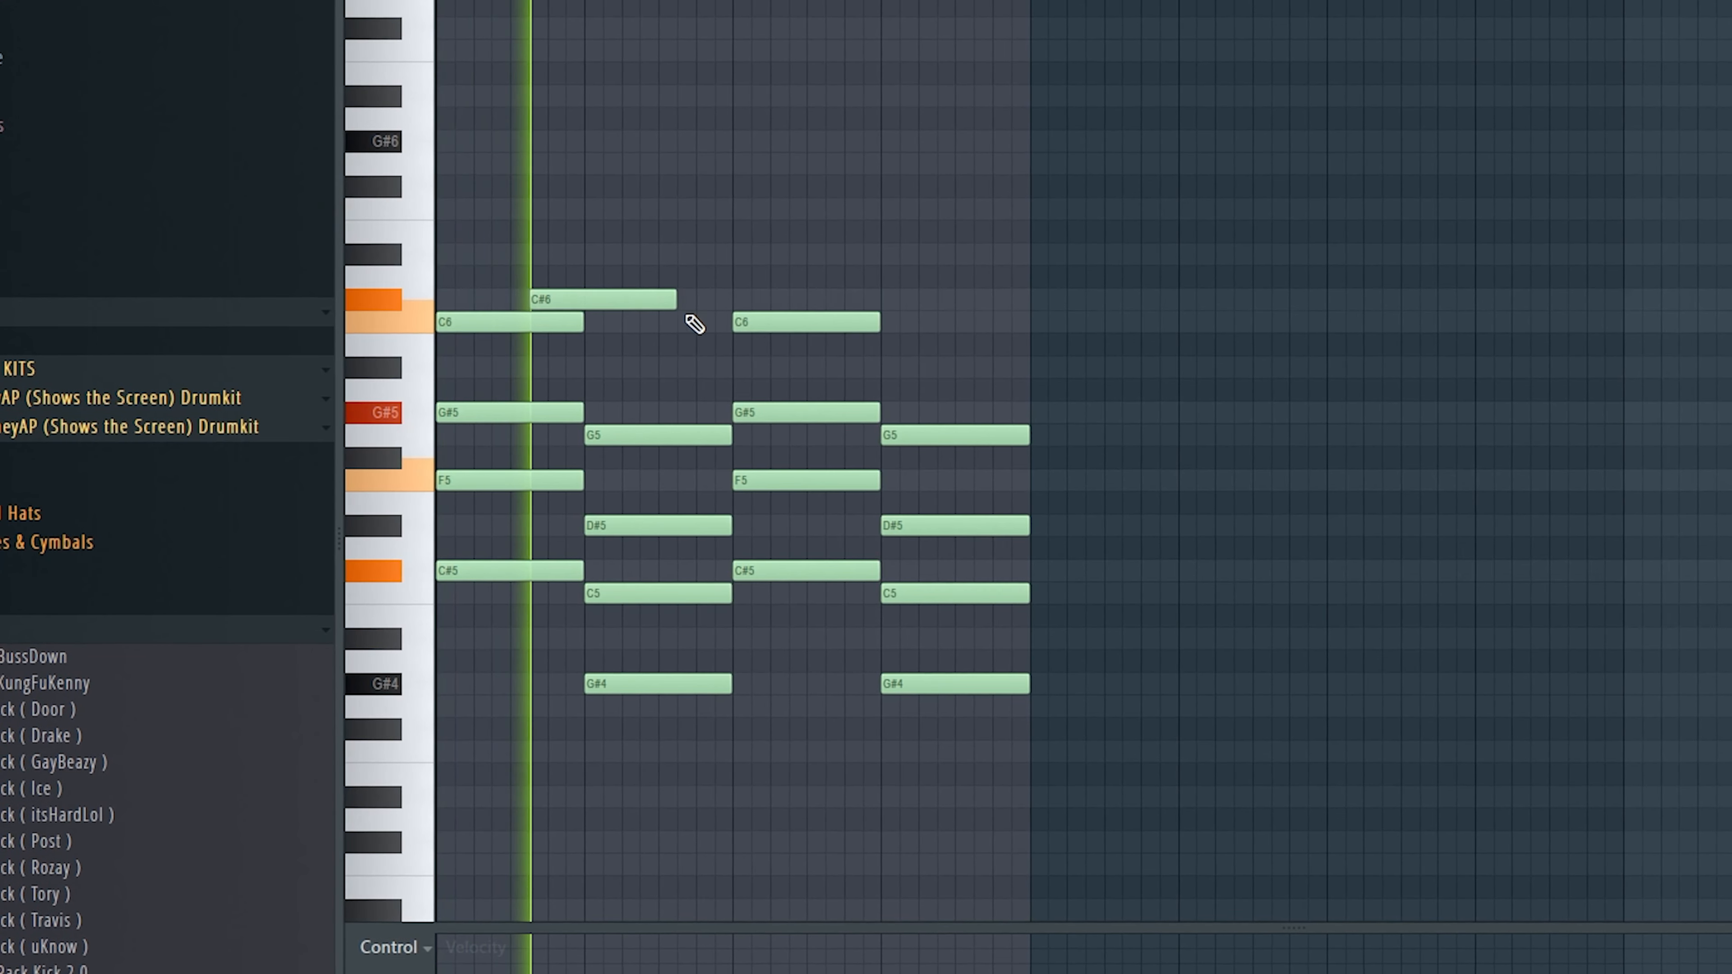
Embellish the end of the first chord with short C#6, C6 and F5 notes, and add a short G#5 note over the second chord
{"action": "key", "text": "space"}
{"action": "mouse_move", "coordinate": [565, 311]}
{"action": "left_mouse_down"}
{"action": "mouse_move", "coordinate": [538, 311]}
{"action": "mouse_move", "coordinate": [555, 322]}
{"action": "left_mouse_up"}
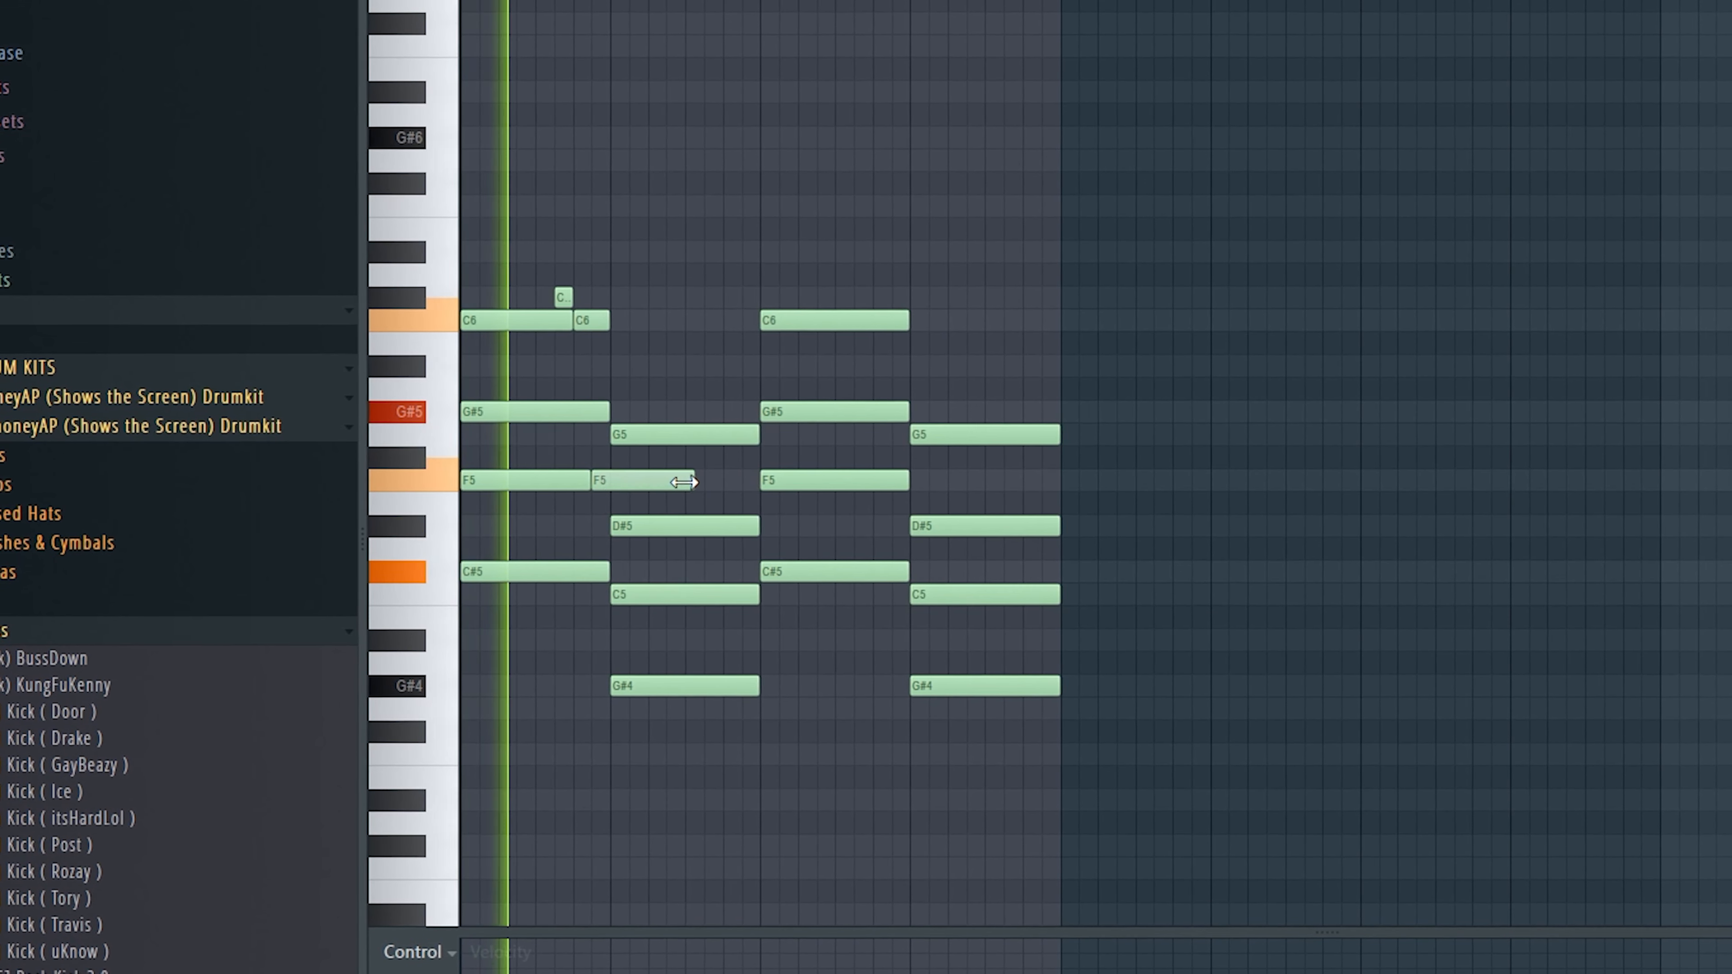
{"action": "left_click_drag", "start_coordinate": [684, 482], "coordinate": [603, 482]}
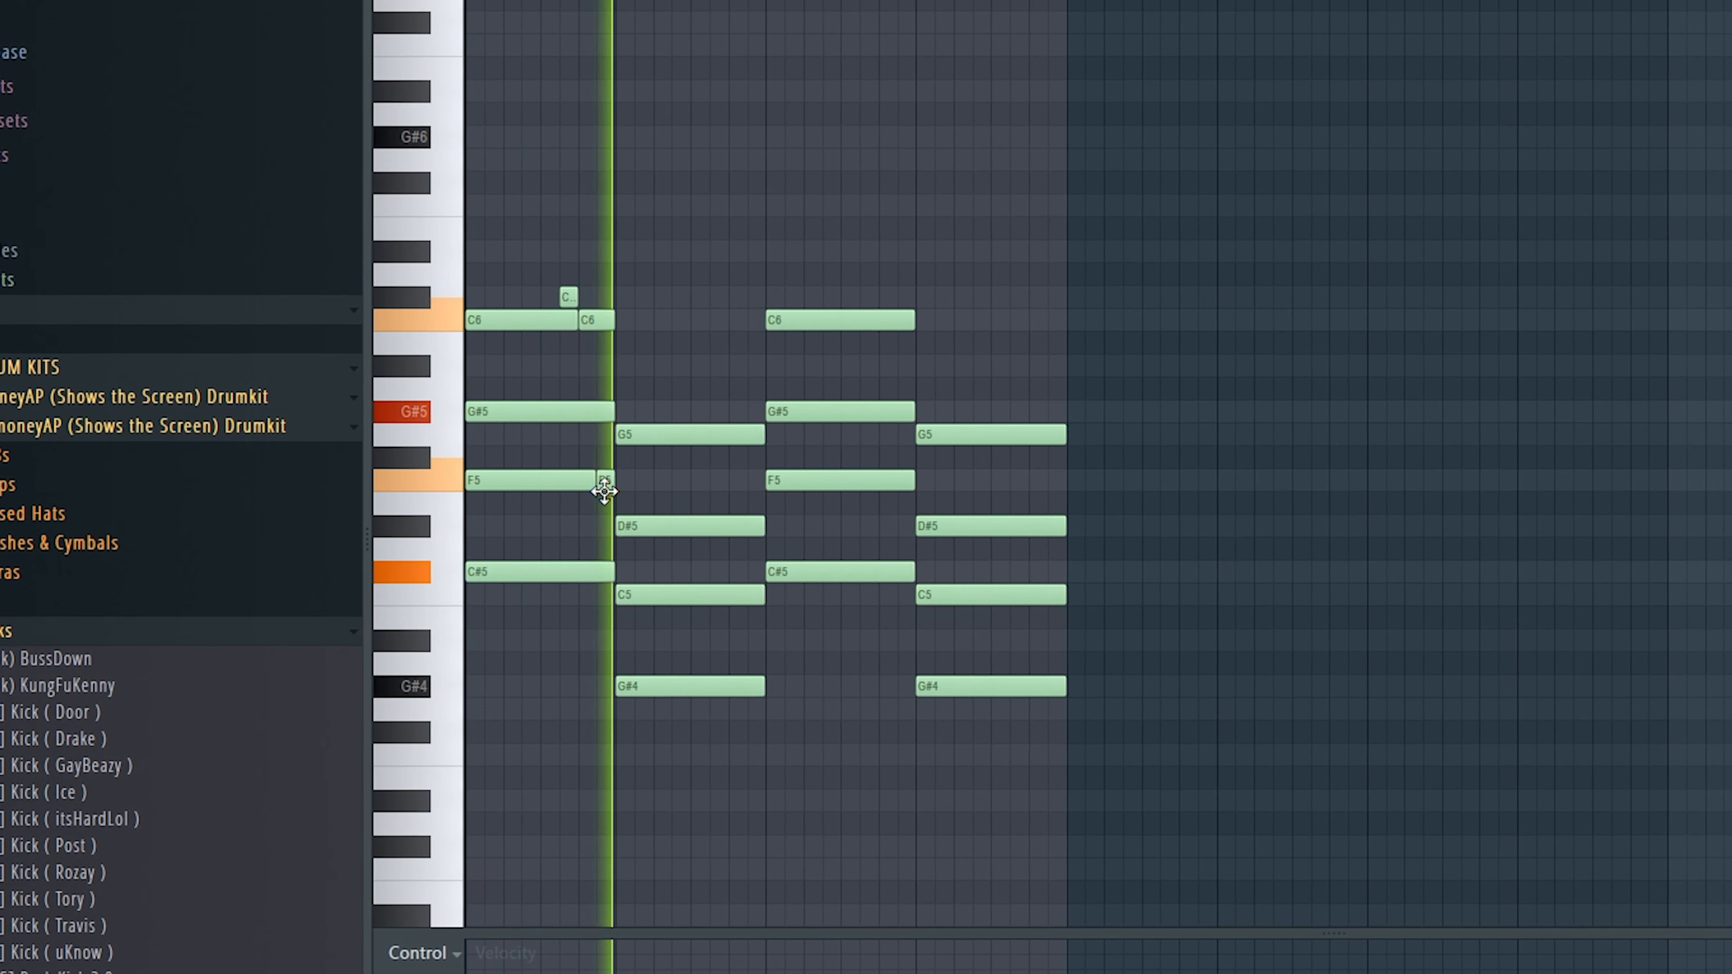
{"action": "key", "text": "space"}
{"action": "left_click", "coordinate": [695, 410]}
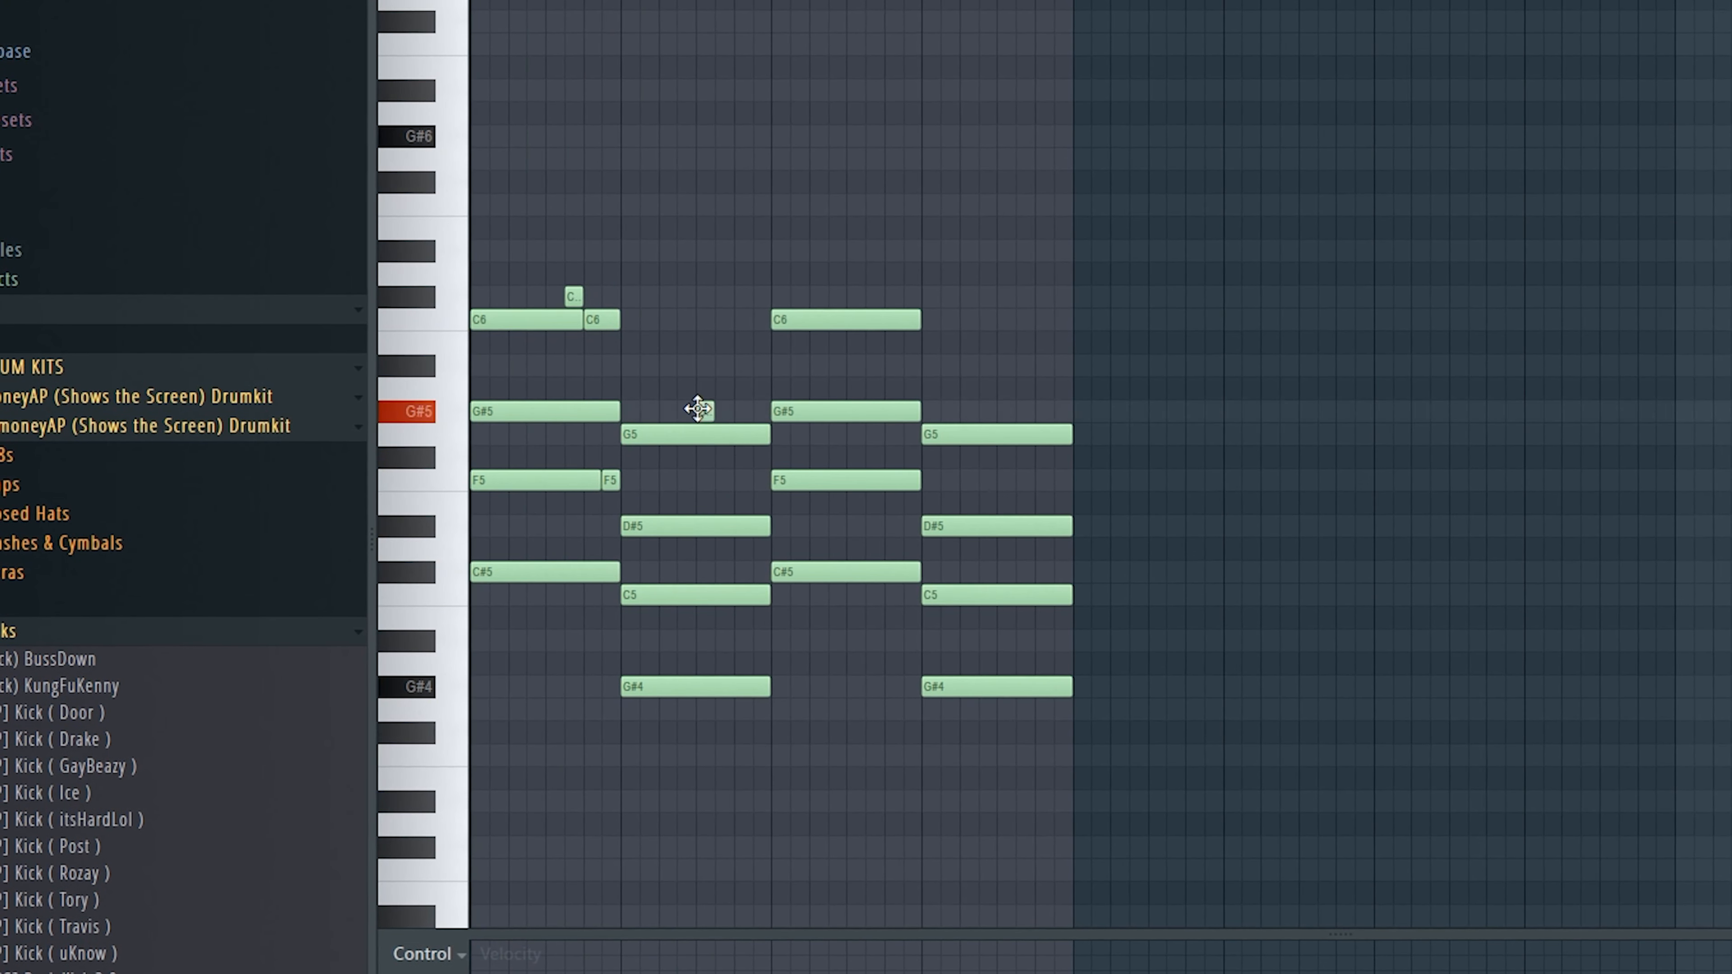
{"action": "left_click", "coordinate": [729, 364]}
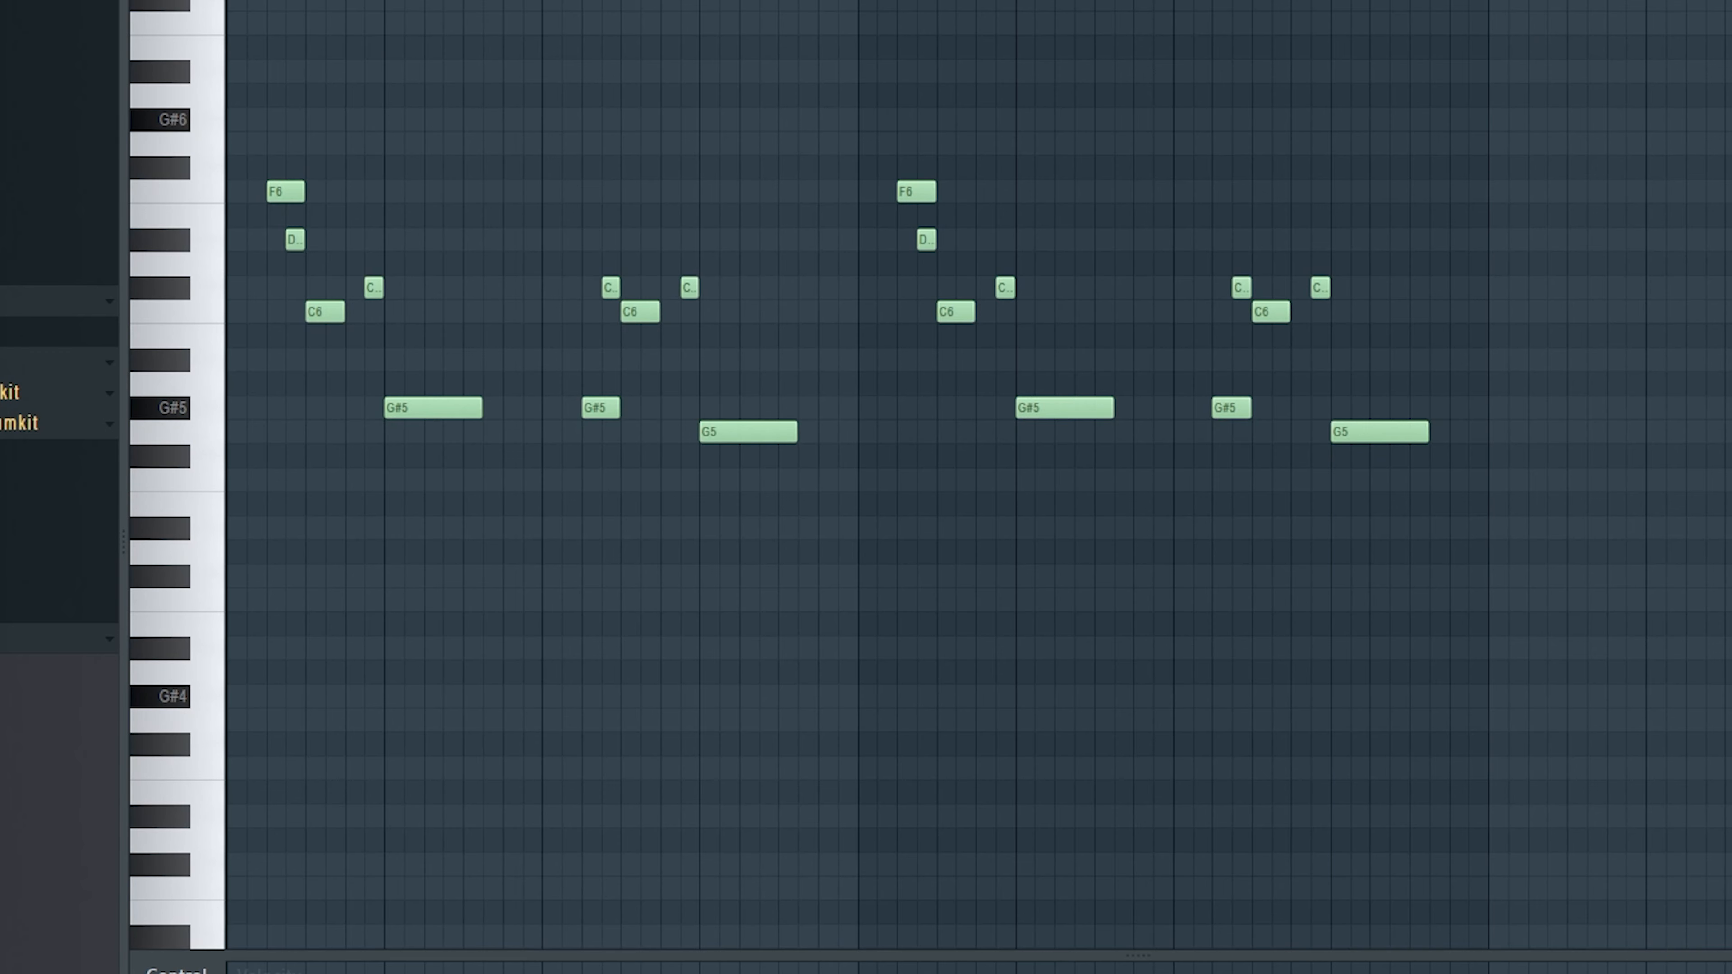
Play back the short melody pattern and the Instrument 3 chord progression
{"action": "key", "text": "space"}
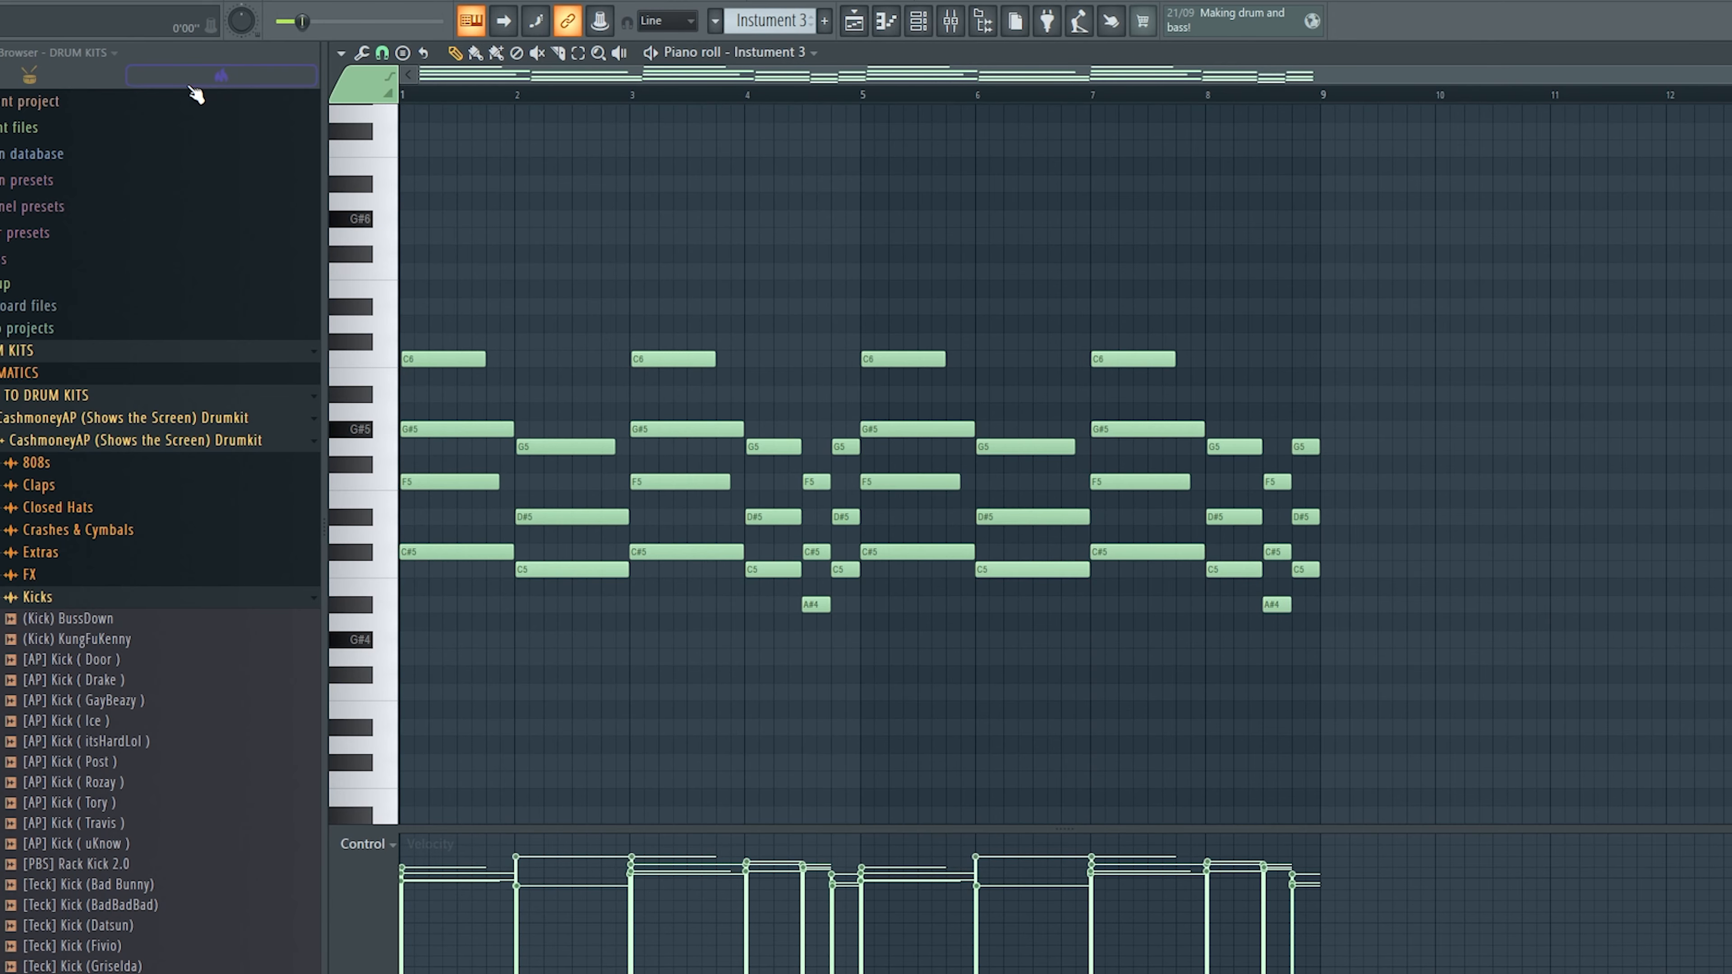
{"action": "key", "text": "space"}
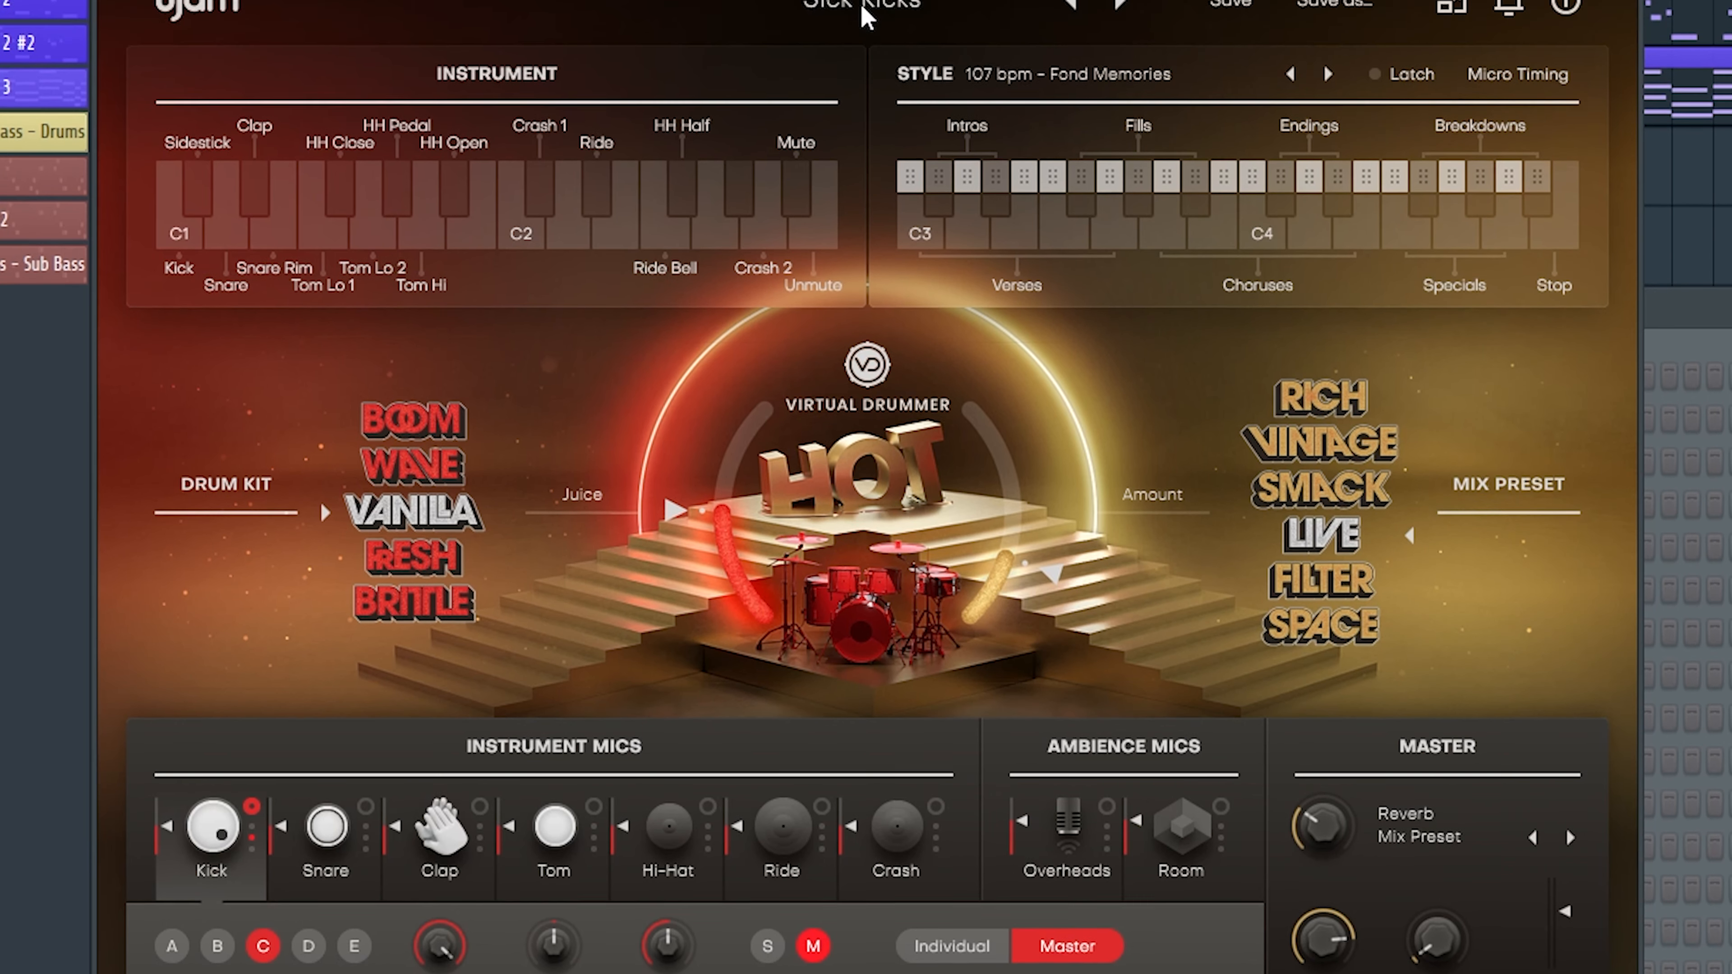
Load the Sick Kicks factory preset in the virtual drummer and open its style selection
{"action": "left_click", "coordinate": [864, 71]}
{"action": "mouse_move", "coordinate": [914, 149]}
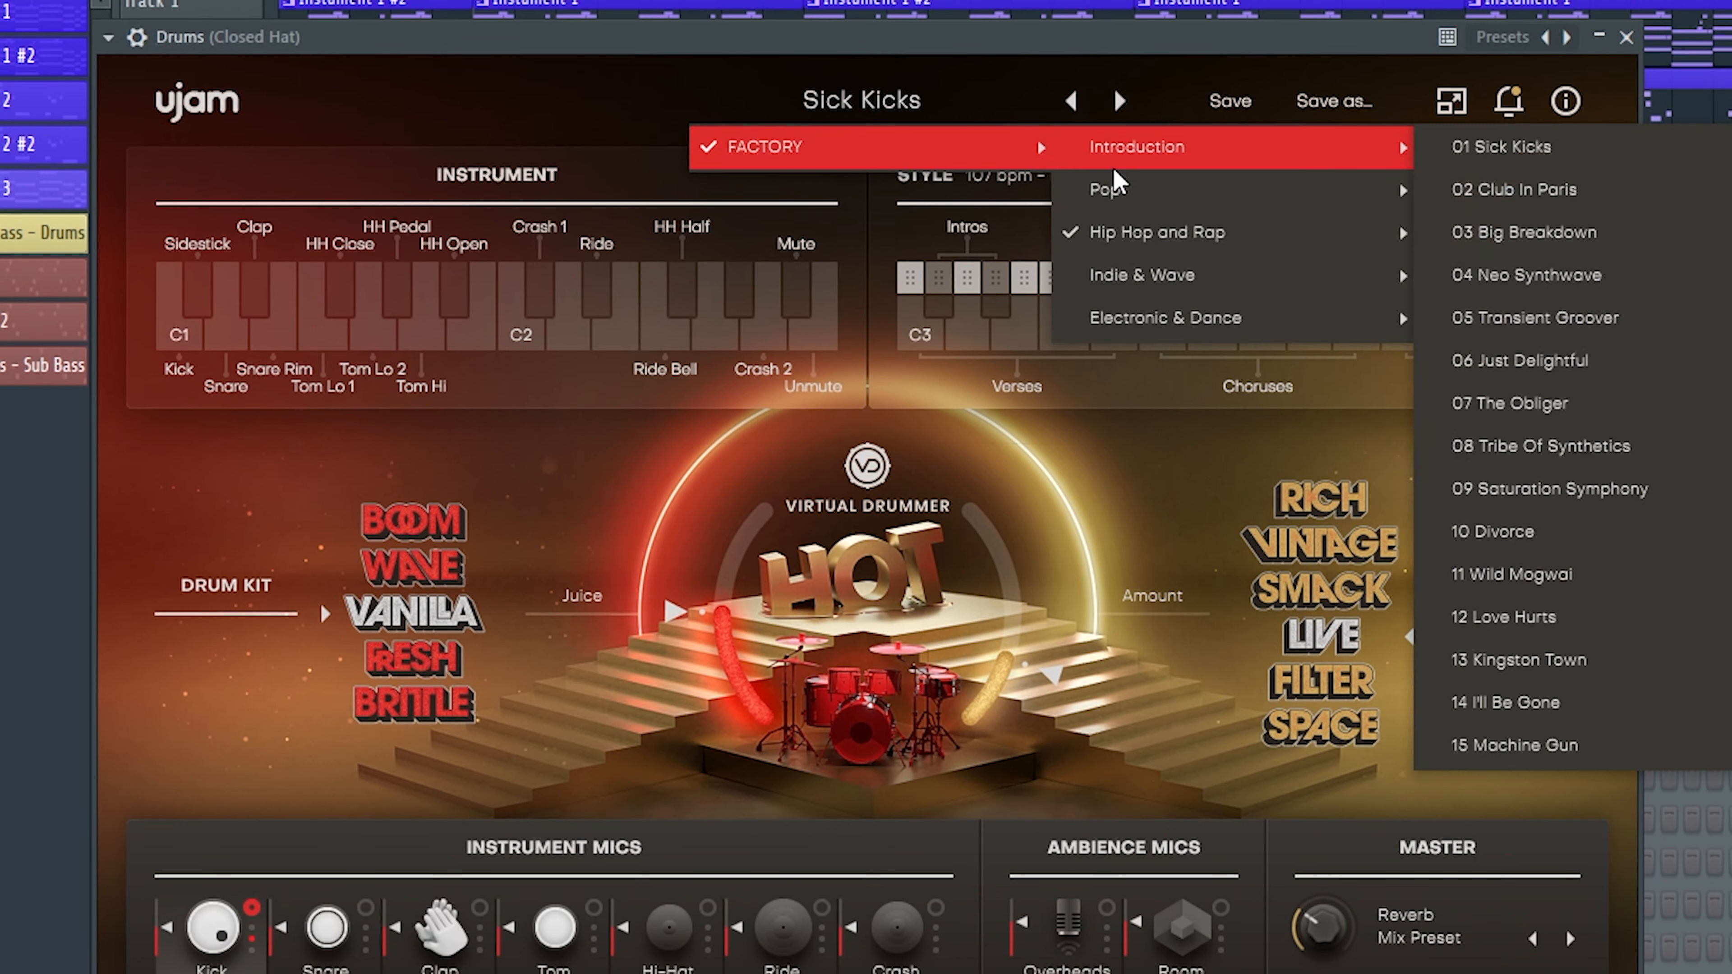
{"action": "mouse_move", "coordinate": [1140, 255]}
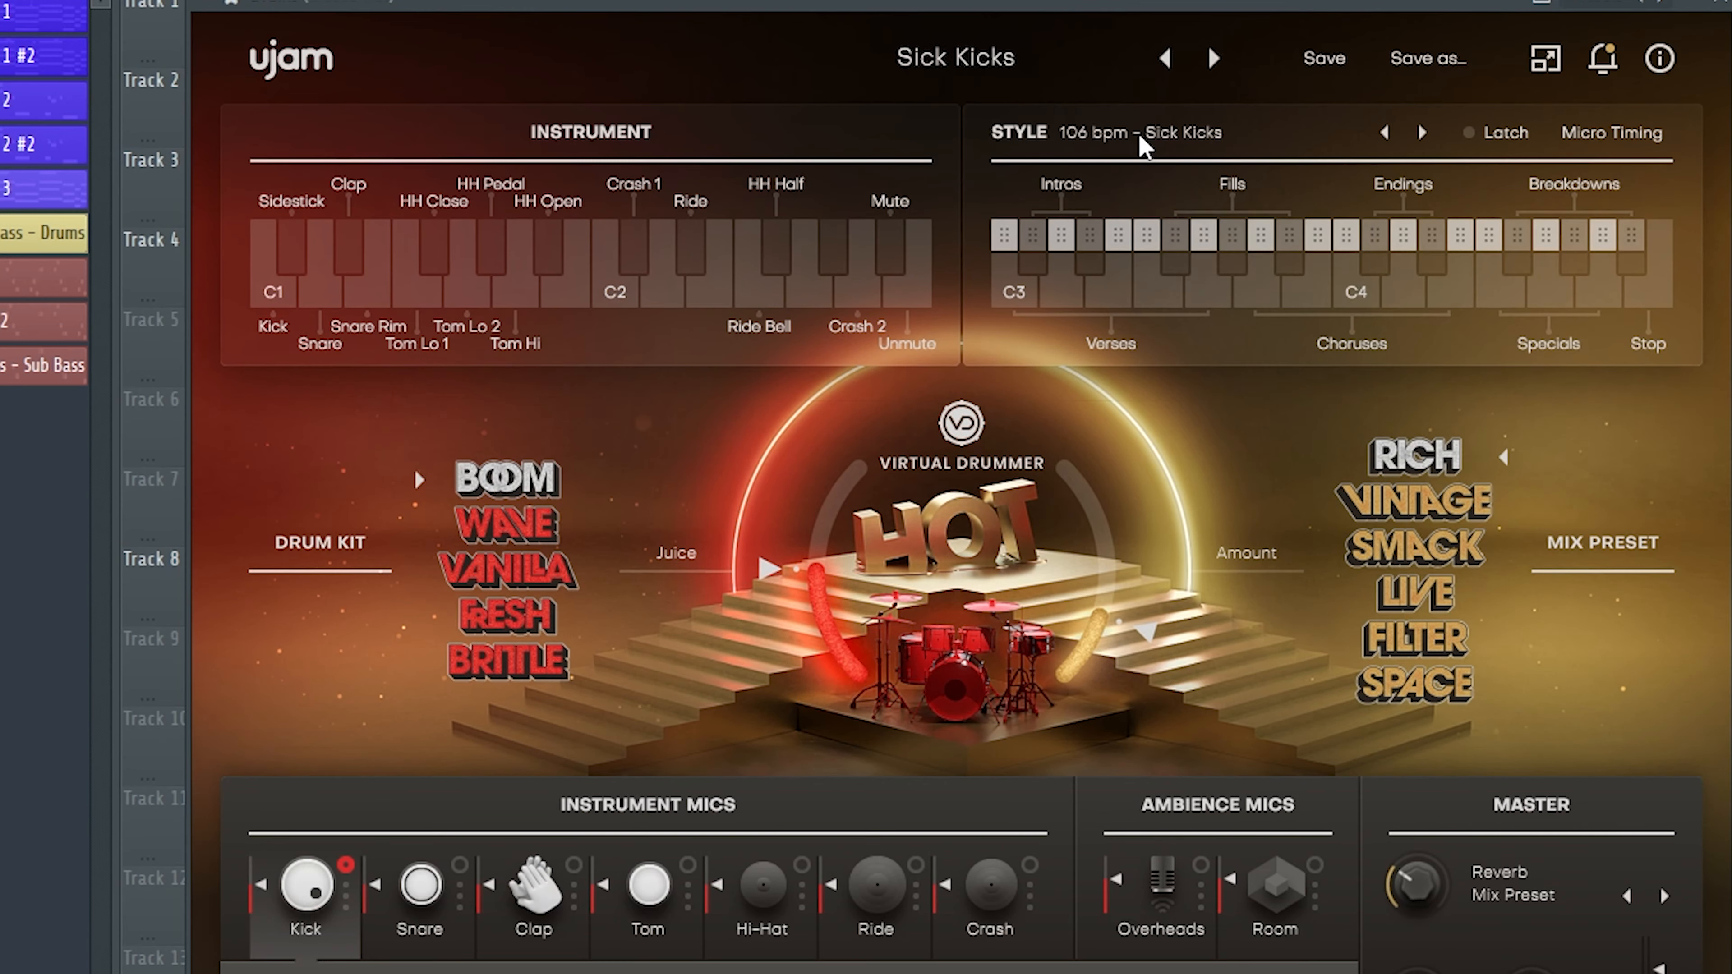
{"action": "left_click", "coordinate": [1140, 135]}
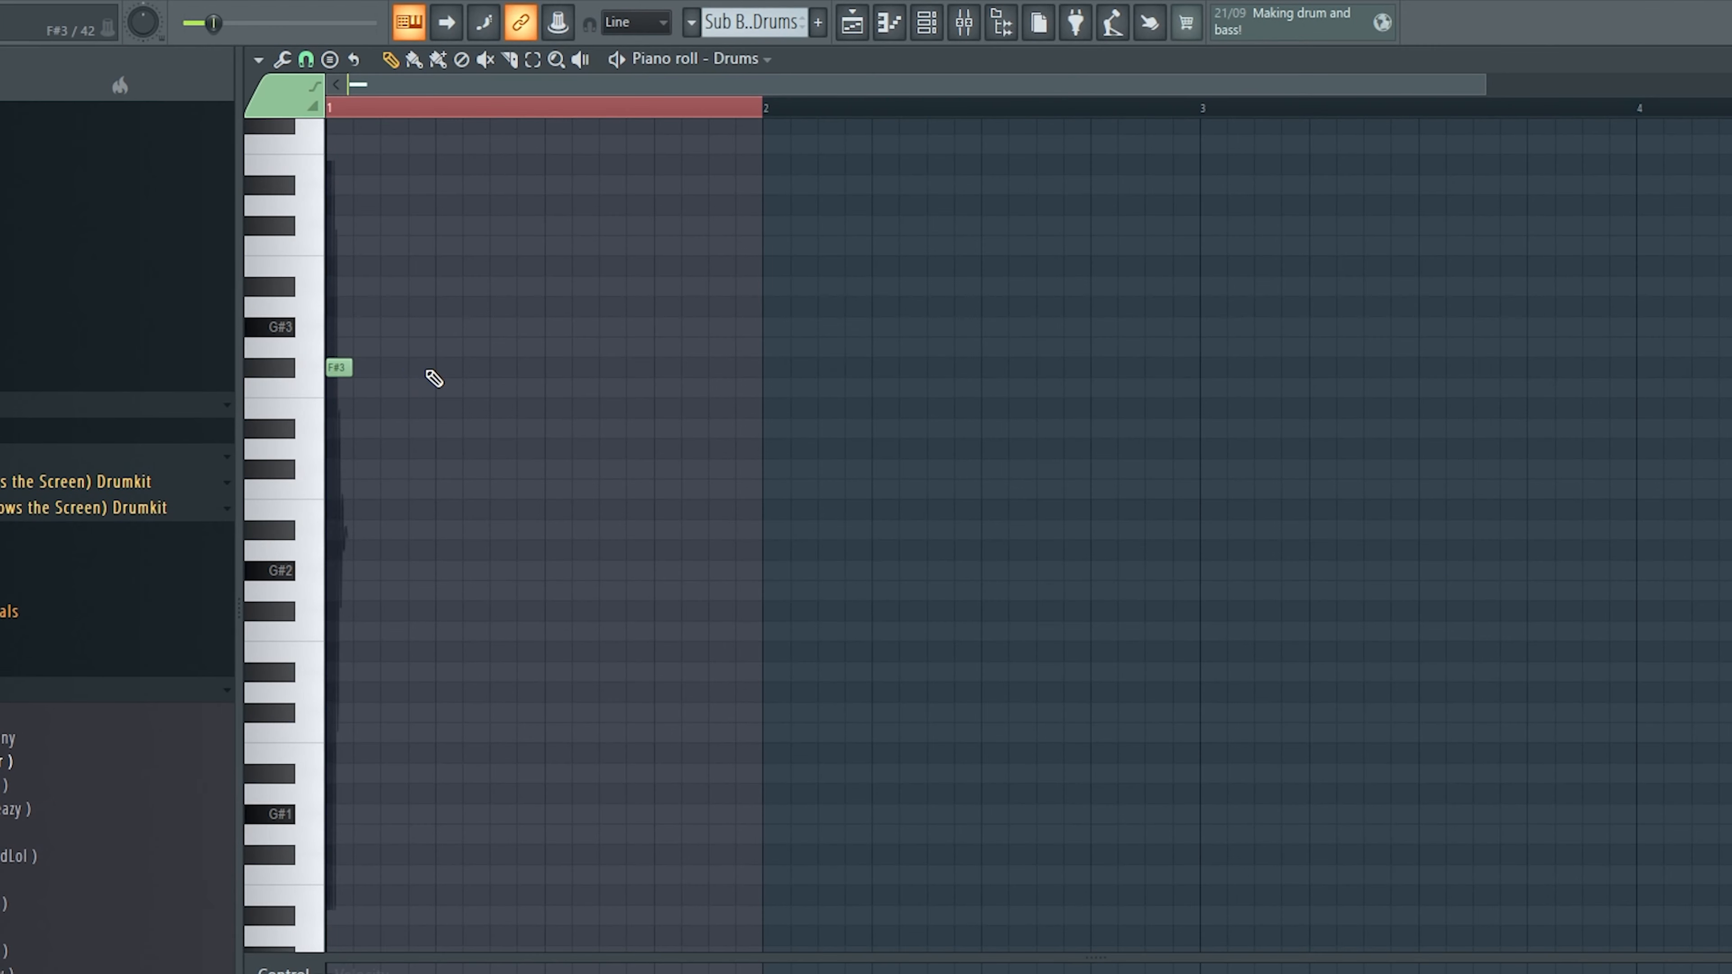
Copy the four evenly spaced F#3 hits onto the offbeats of bar 1 and nudge the copies slightly behind the beat
{"action": "key", "text": "space"}
{"action": "key", "text": "ctrl+a"}
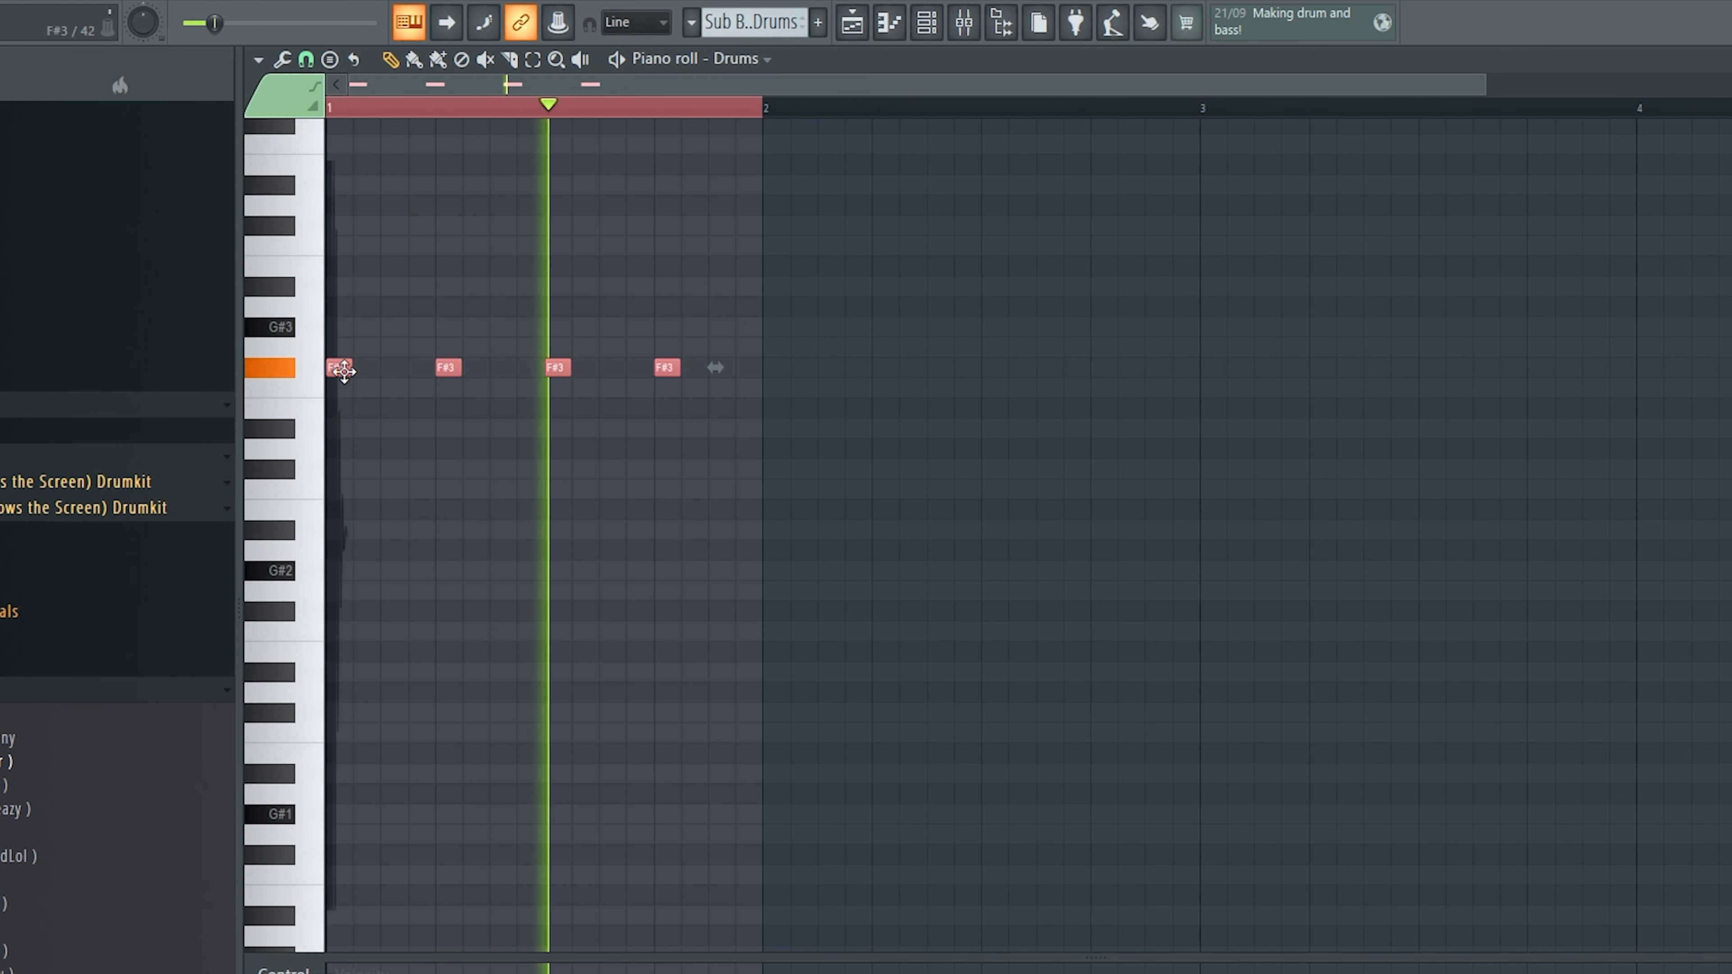
{"action": "left_click_drag", "start_coordinate": [343, 369], "coordinate": [397, 369]}
{"action": "key", "text": "space"}
{"action": "key", "text": "space"}
{"action": "left_click_drag", "start_coordinate": [717, 369], "coordinate": [715, 368]}
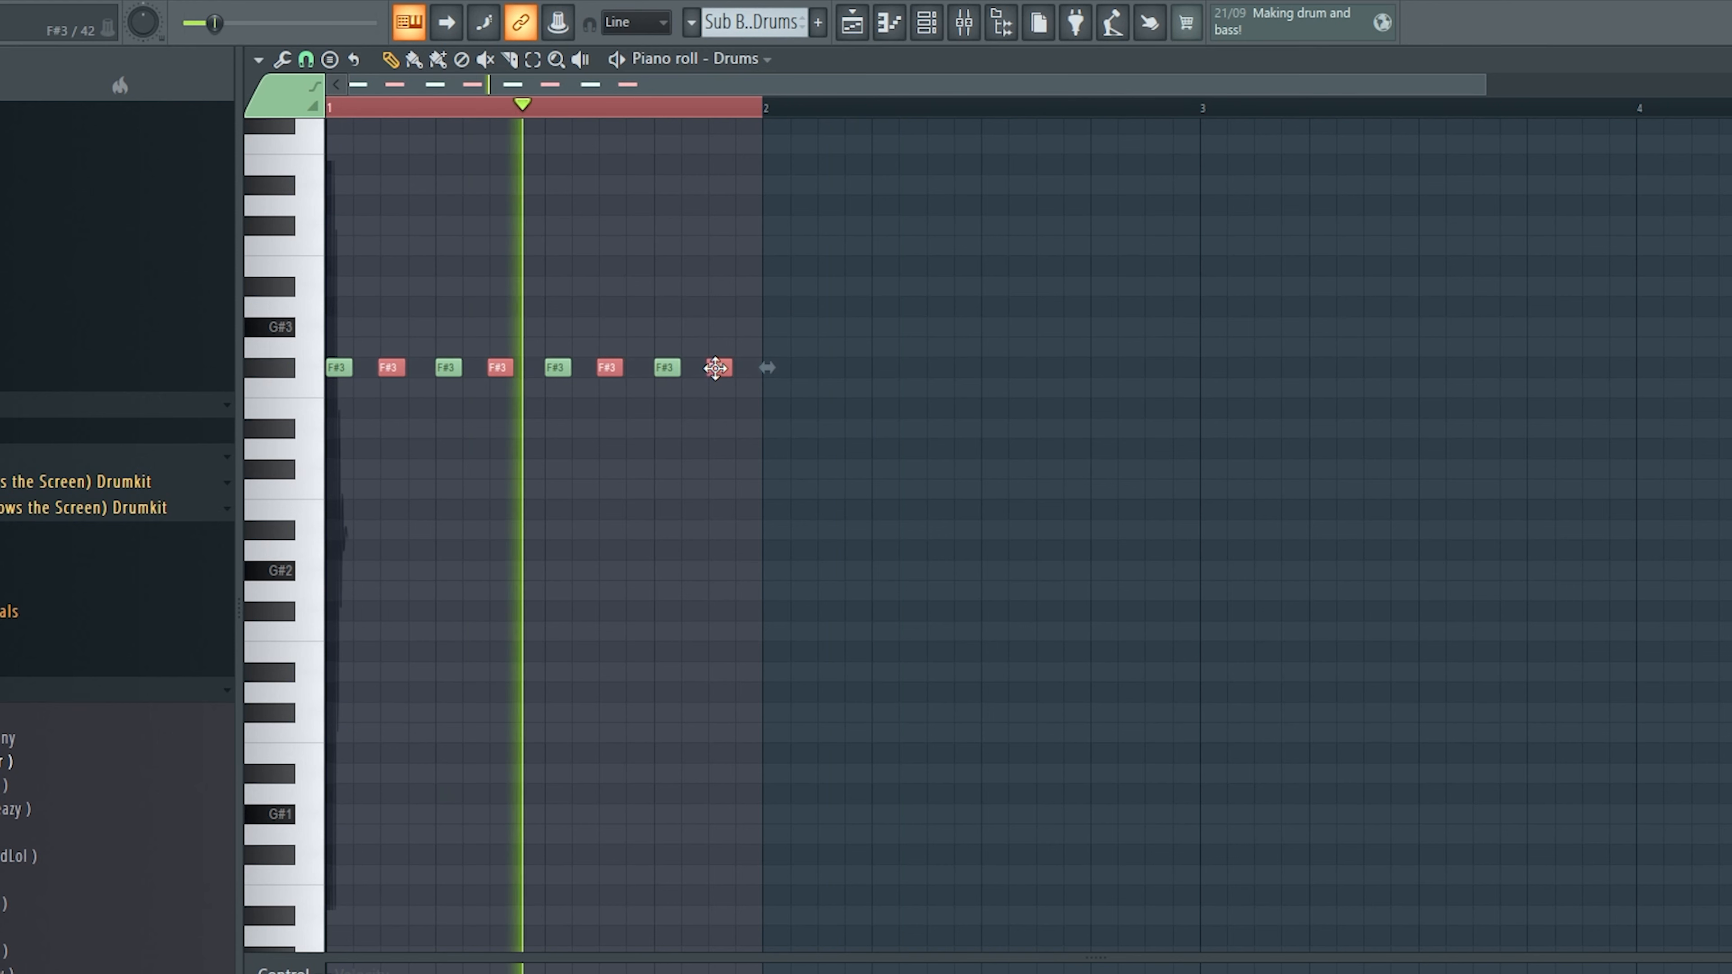
{"action": "scroll", "coordinate": [715, 368], "scroll_direction": "up", "scroll_amount": 6}
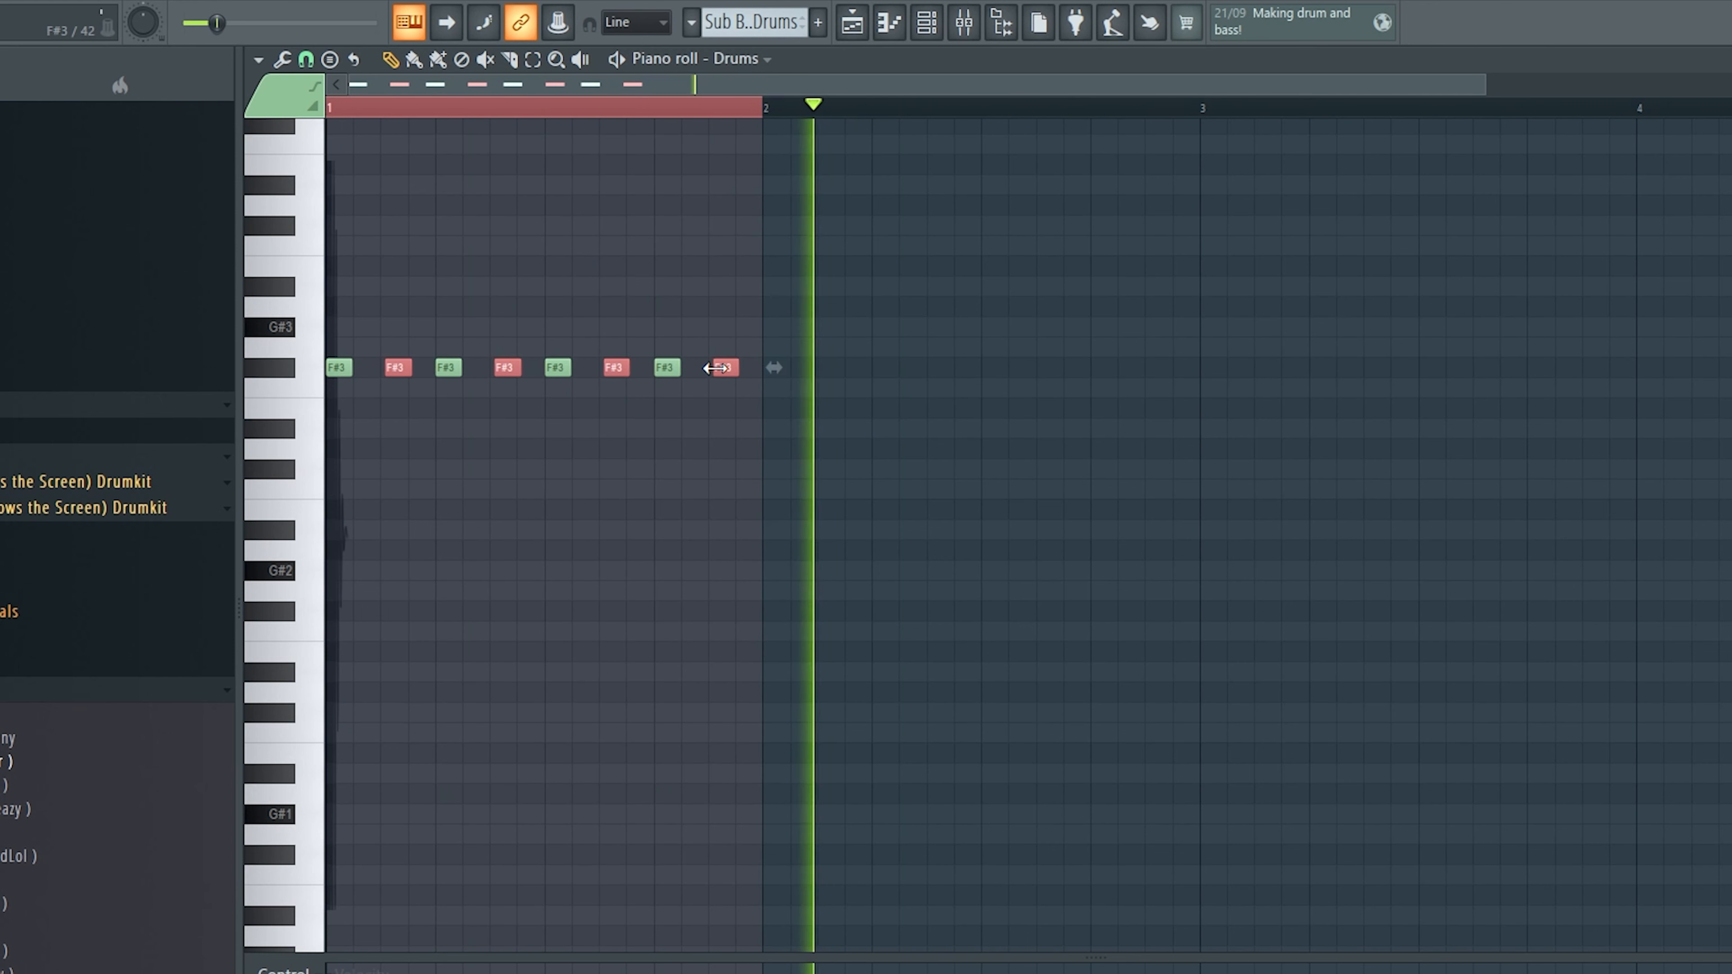
Repeat the one-bar F#3 pattern so it fills four bars
{"action": "key", "text": "ctrl+a"}
{"action": "key", "text": "ctrl+b"}
{"action": "key", "text": "ctrl+b"}
{"action": "left_click_drag", "start_coordinate": [1188, 395], "coordinate": [1636, 382]}
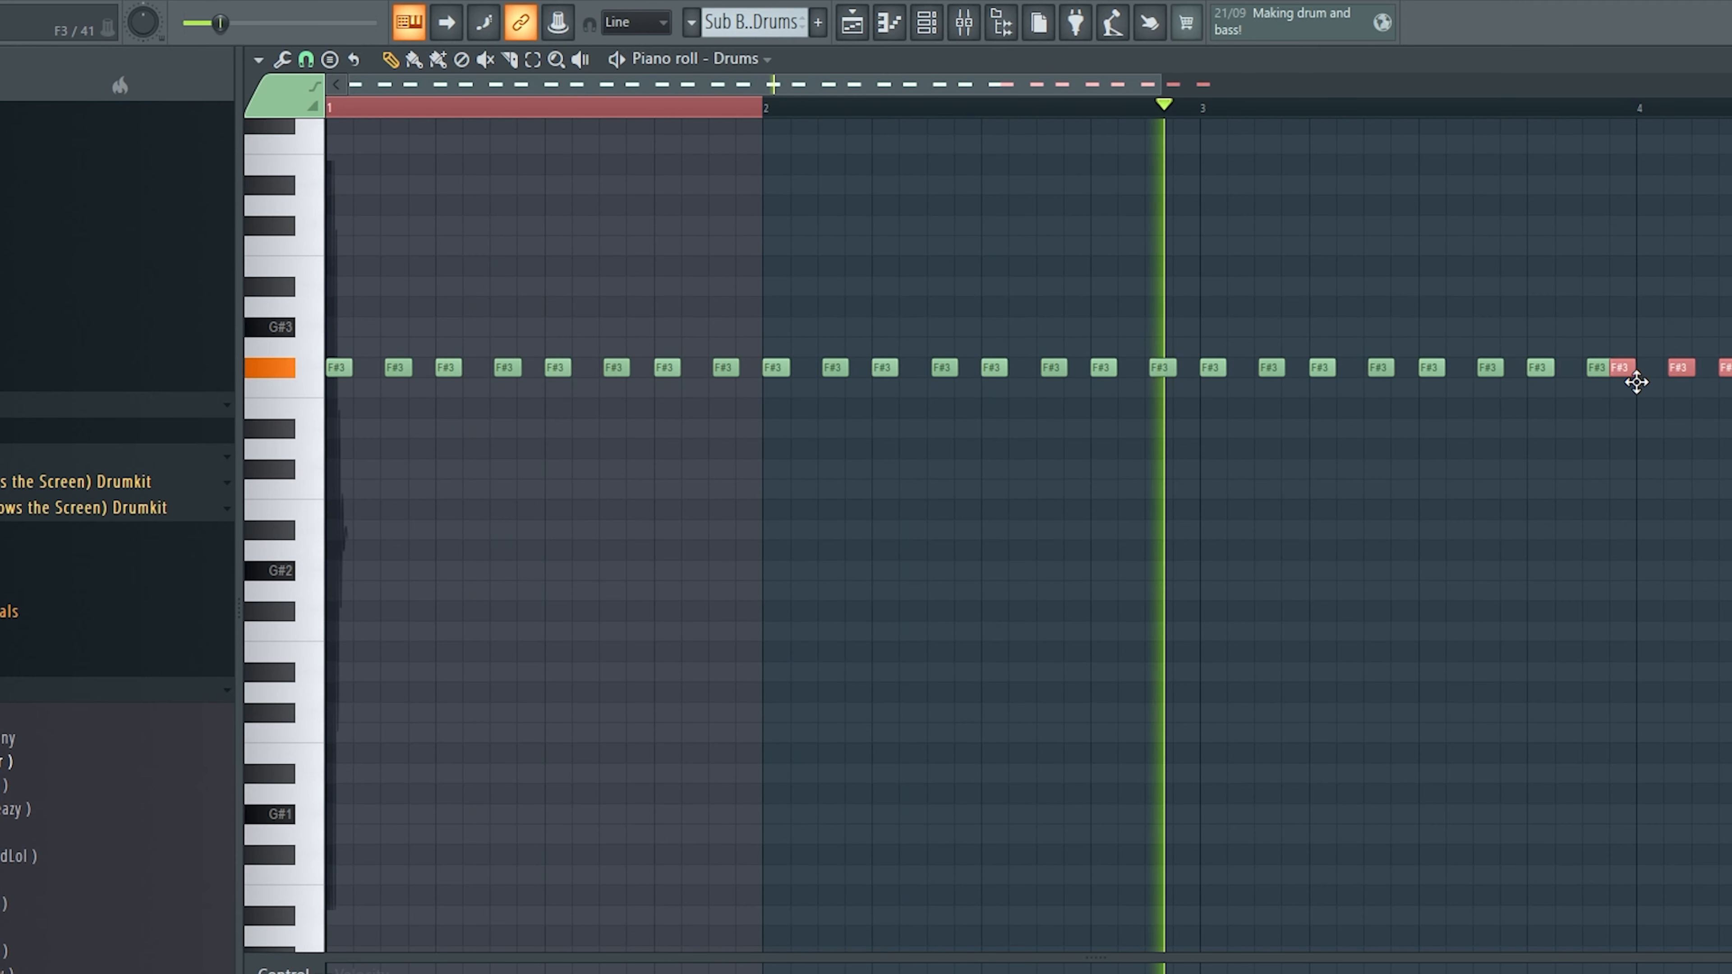
Place D3 hits on the second and fourth beats of all four bars, below the F#3 pattern
{"action": "left_click", "coordinate": [418, 451]}
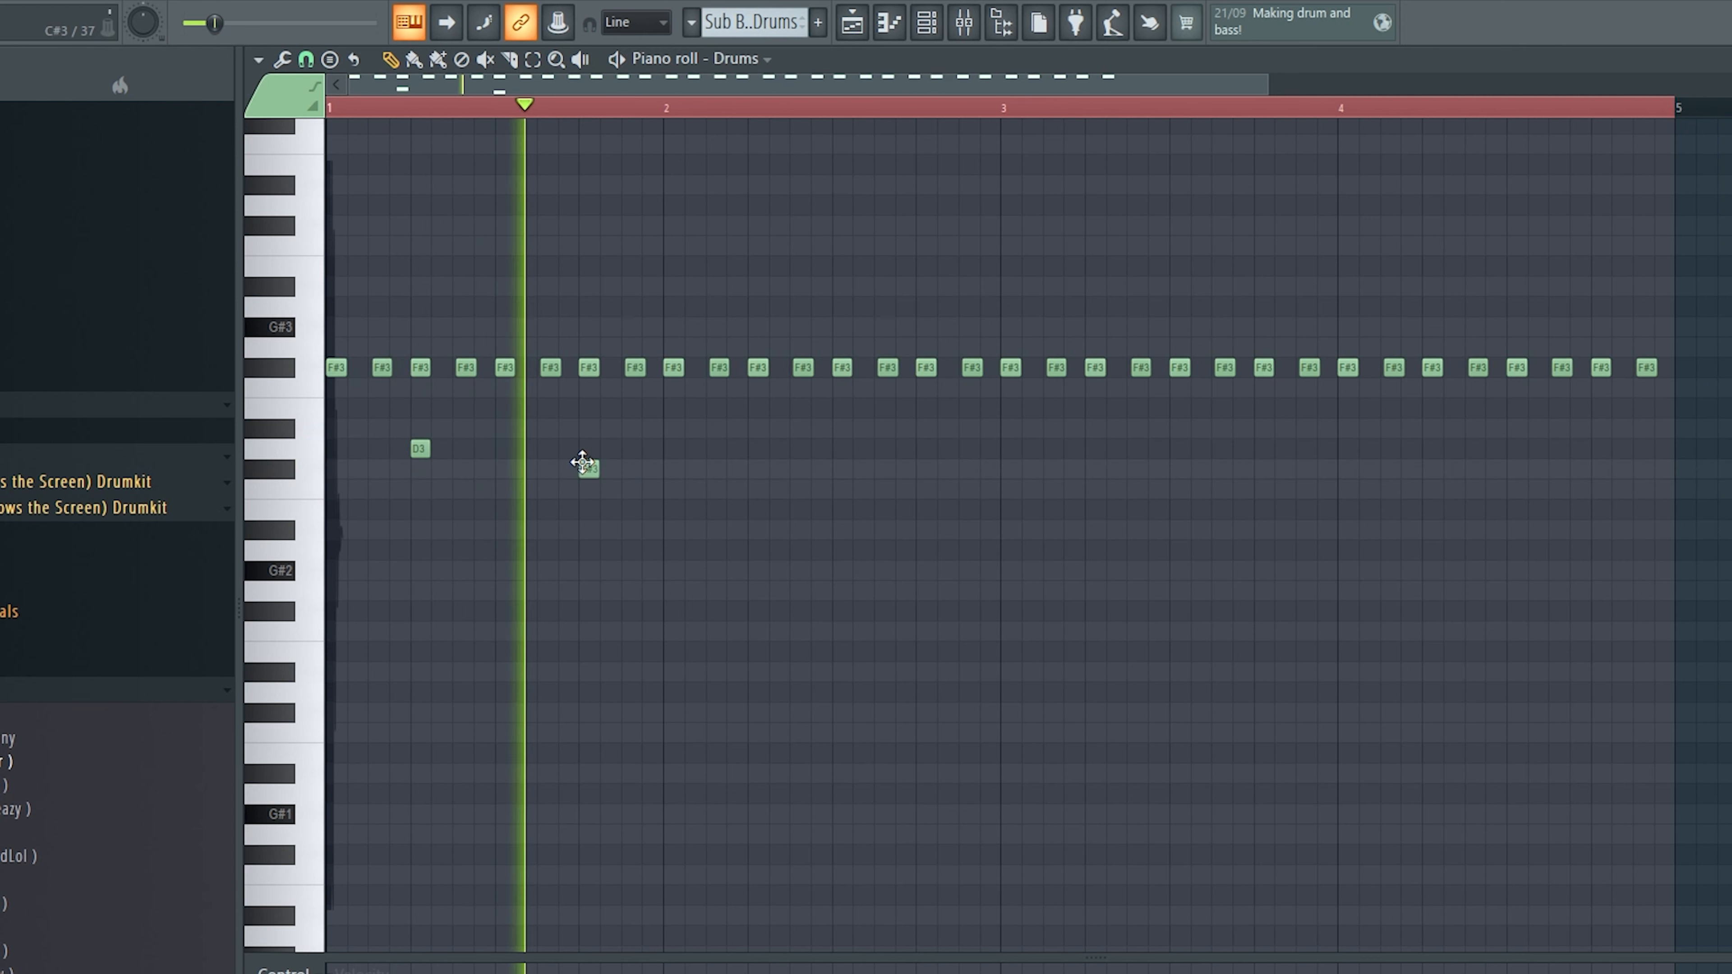
{"action": "left_click", "coordinate": [755, 449]}
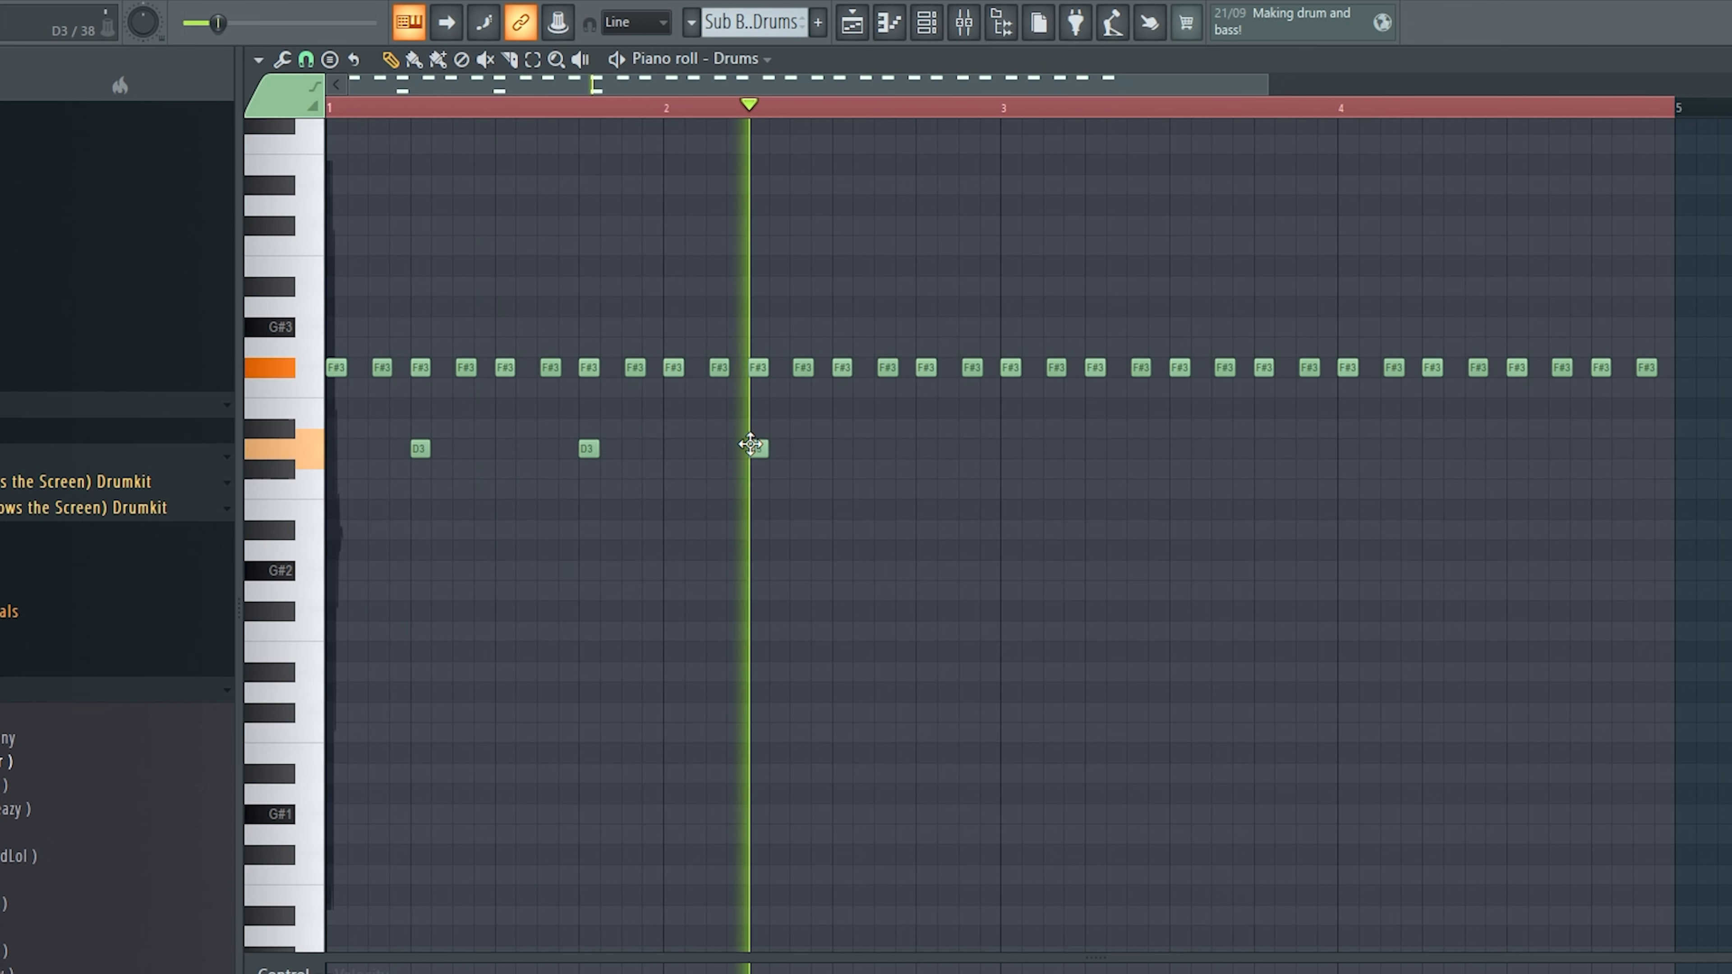
{"action": "left_click", "coordinate": [922, 448]}
{"action": "left_click_drag", "start_coordinate": [977, 451], "coordinate": [1085, 449]}
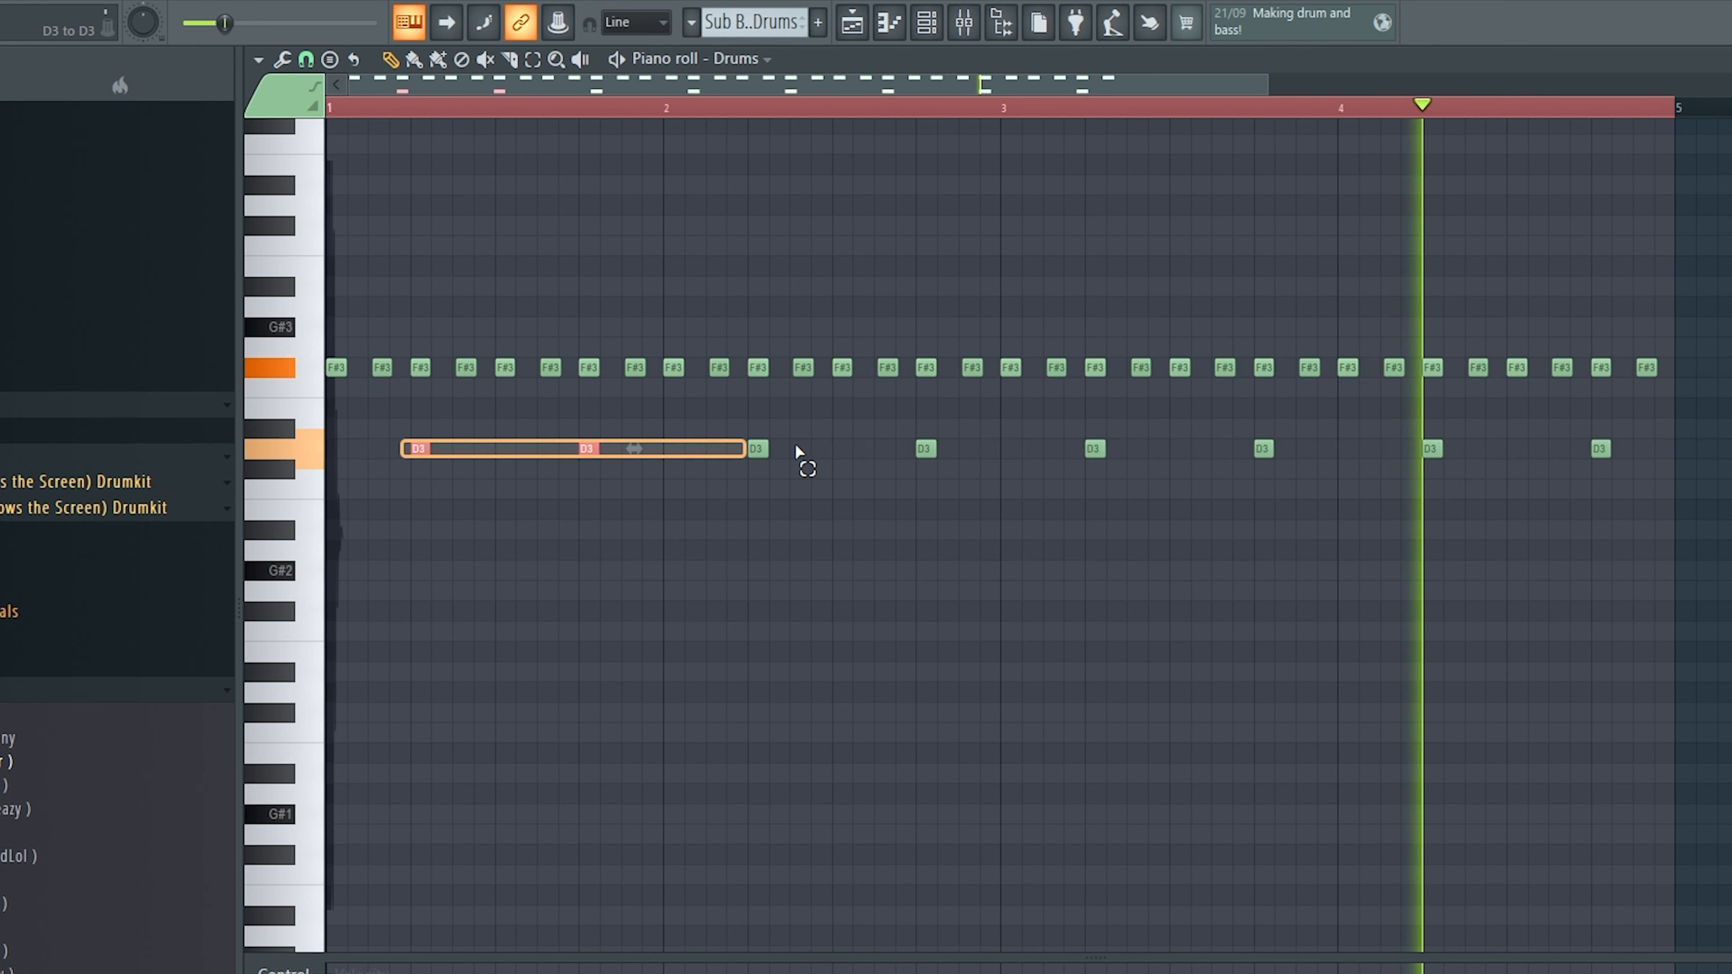